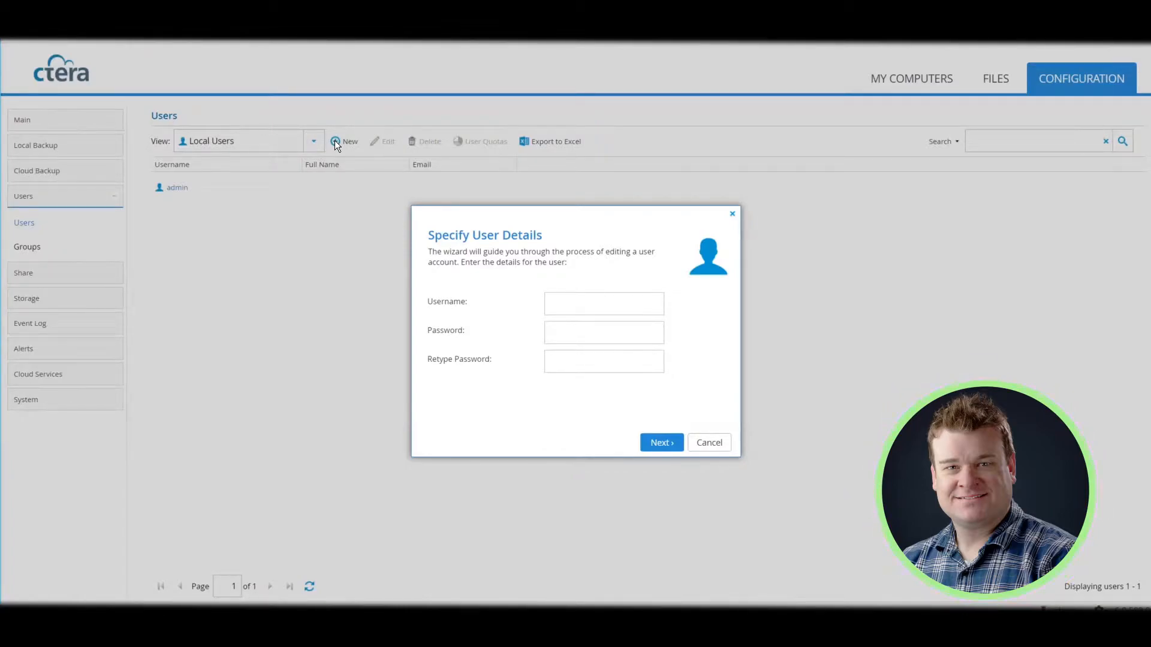
Create local user TEST with its password entered twice, skip the optional details and save
left_click(618, 312)
type("TEST")
left_click(610, 326)
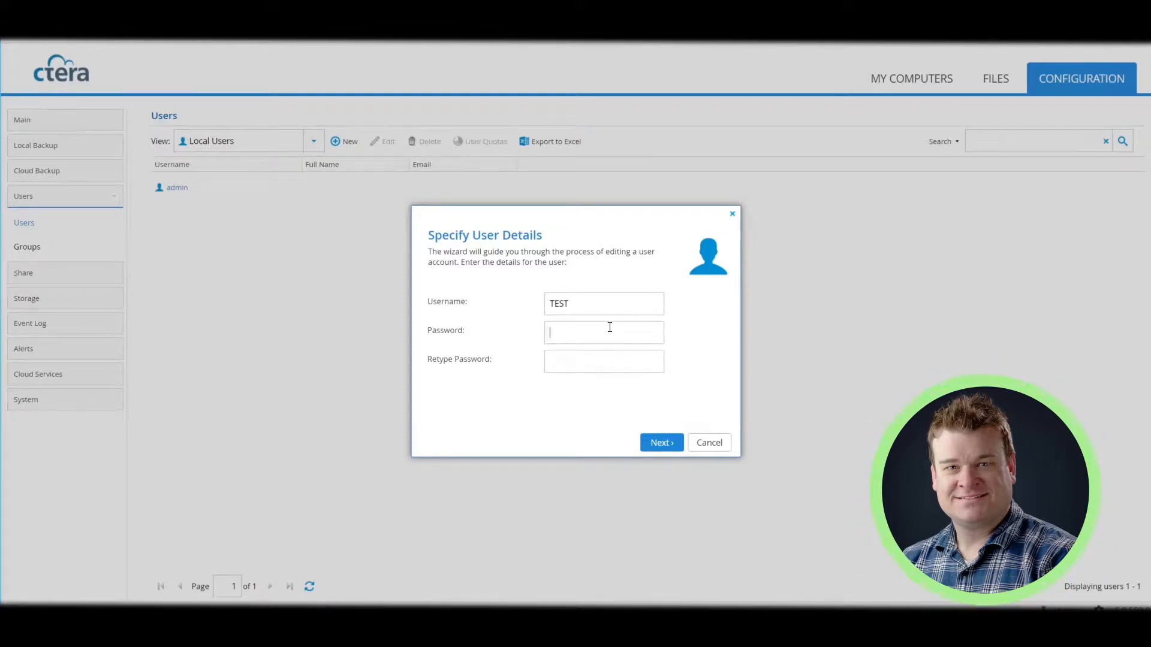
type("test12345")
left_click(595, 363)
type("test12345")
left_click(657, 444)
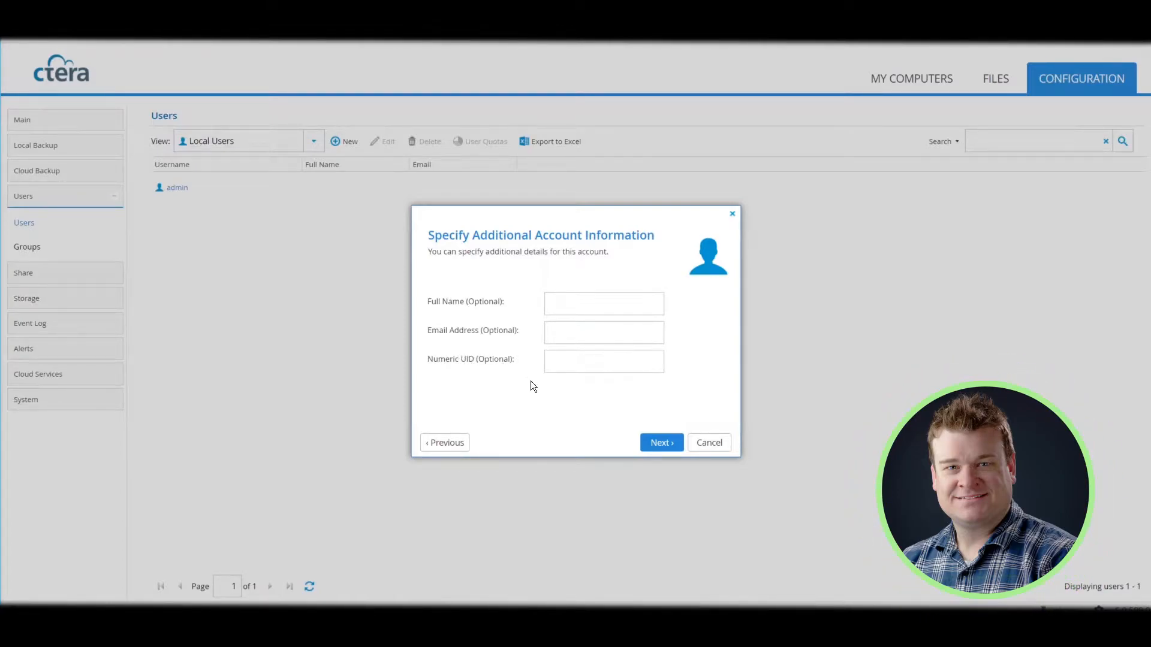
left_click(656, 444)
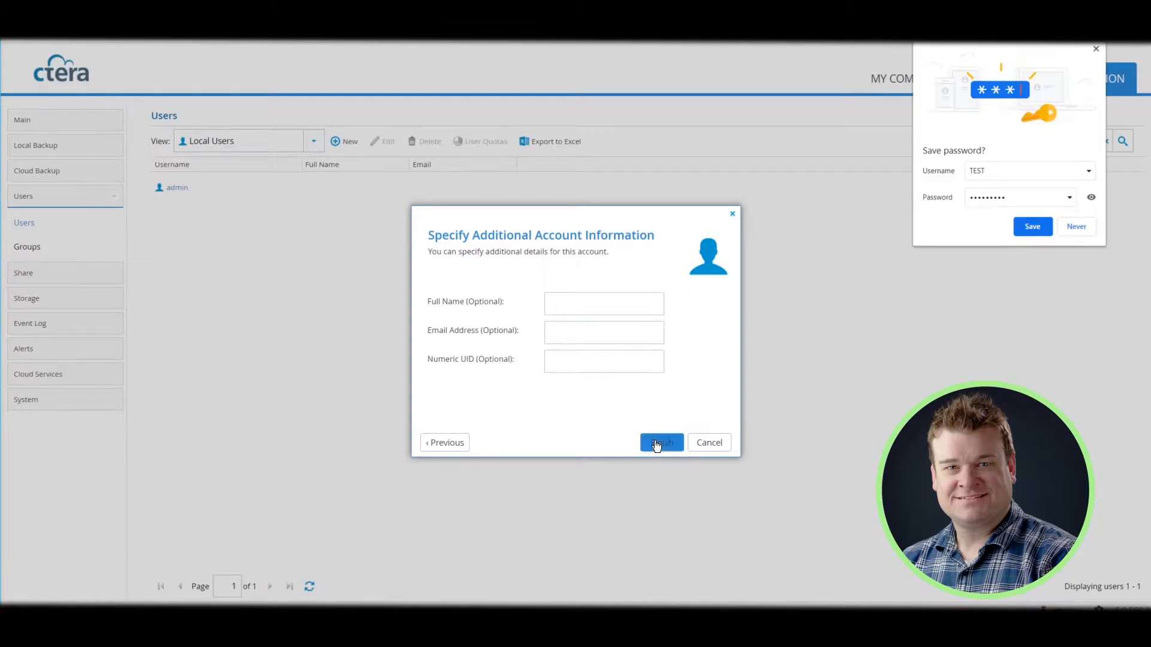
left_click(657, 444)
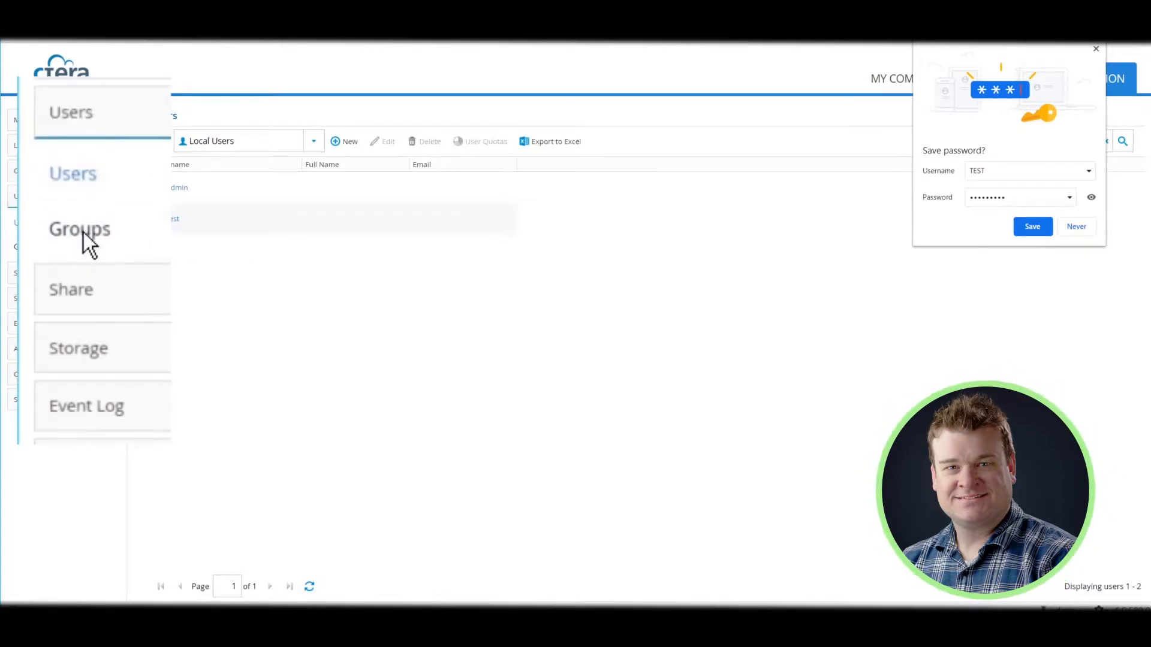
Find TEST in Quick Search and add it to the Administrators group, raising members to 2
left_click(83, 231)
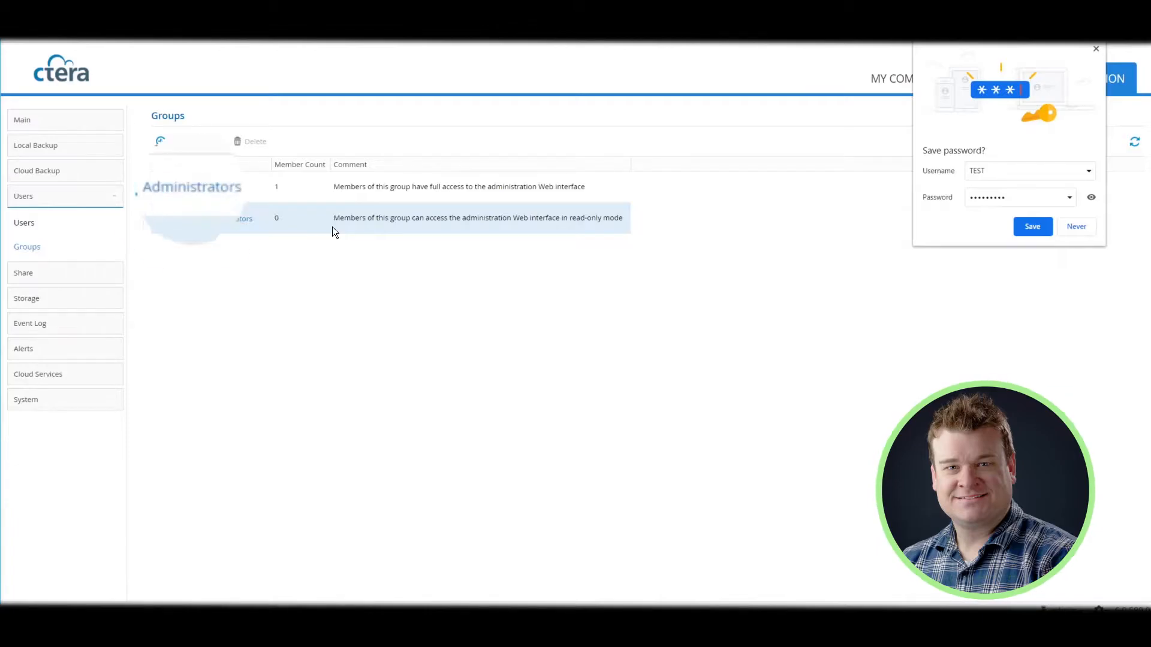
double_click(228, 181)
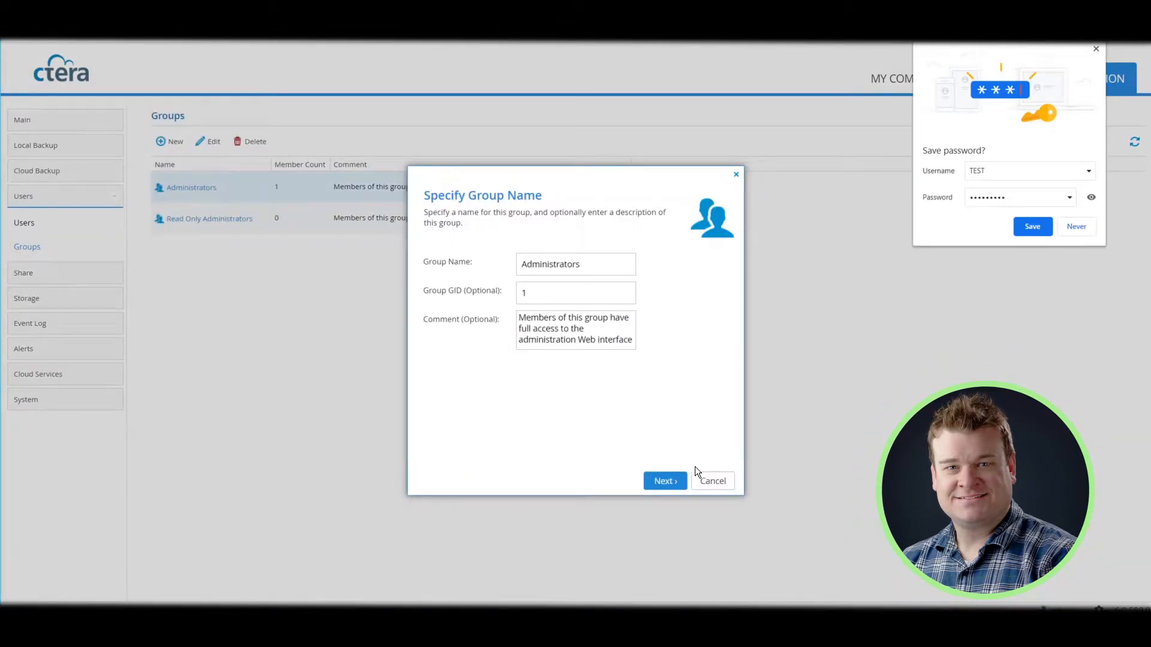
left_click(682, 481)
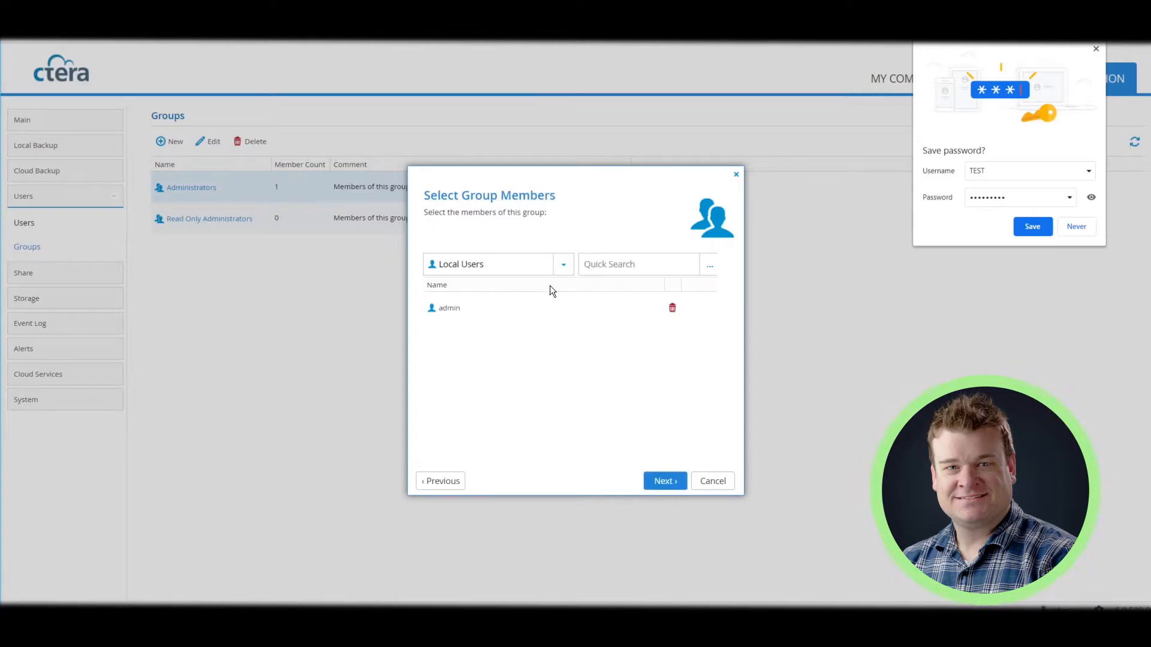
left_click(621, 268)
type("TEST")
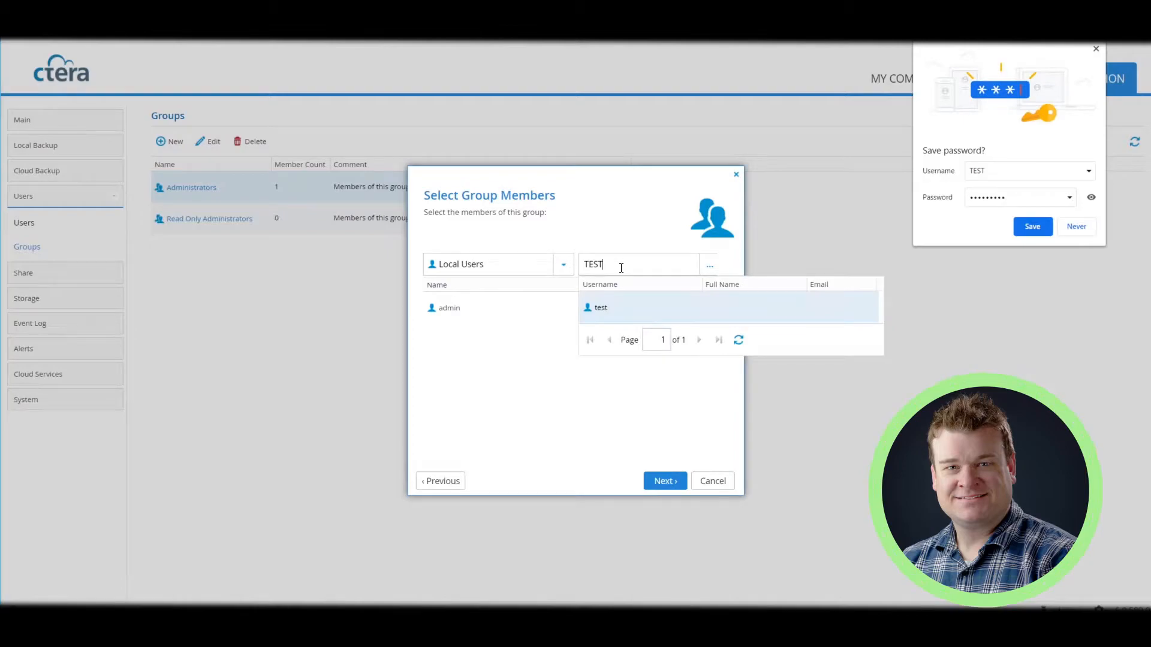
left_click(606, 308)
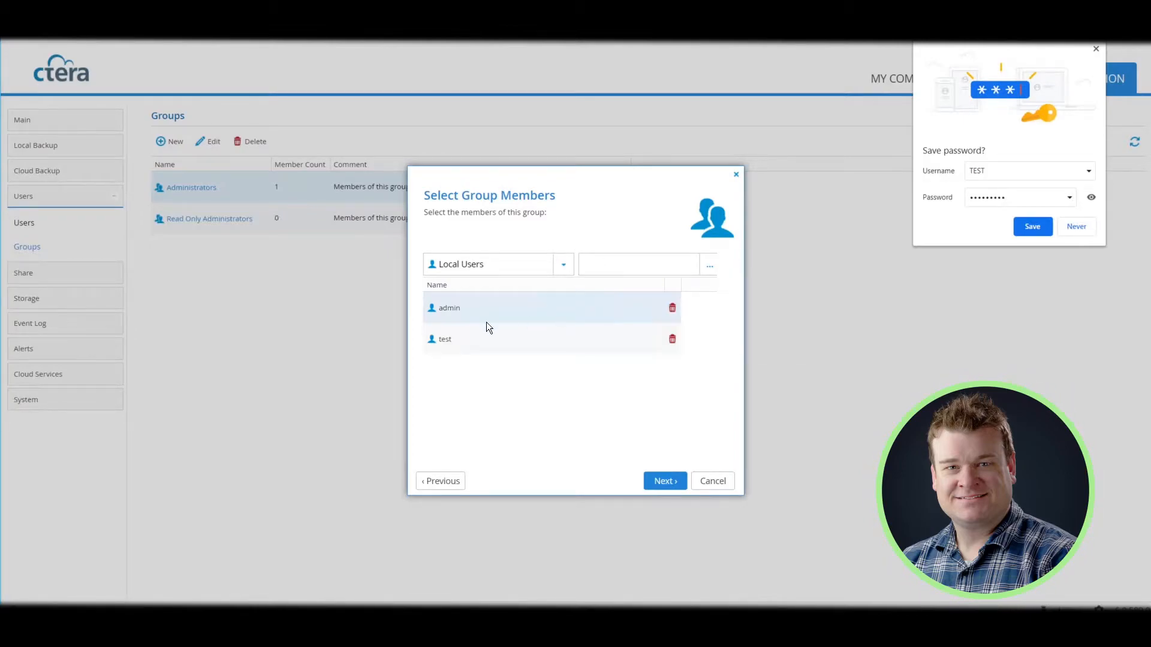
left_click(658, 484)
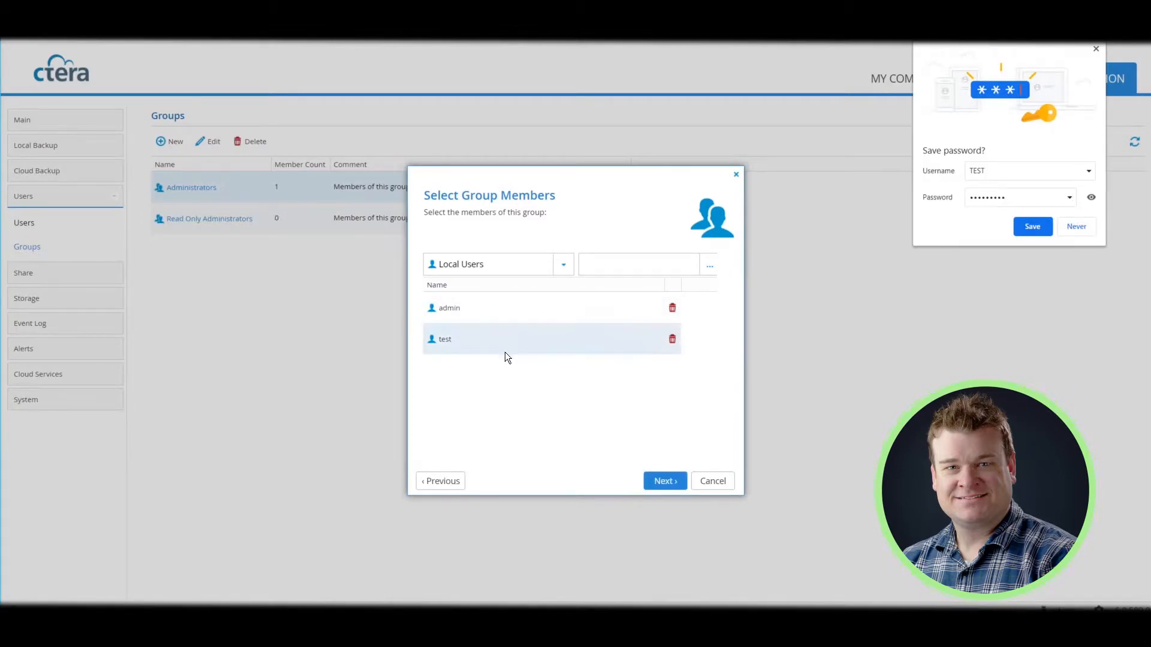
left_click(658, 482)
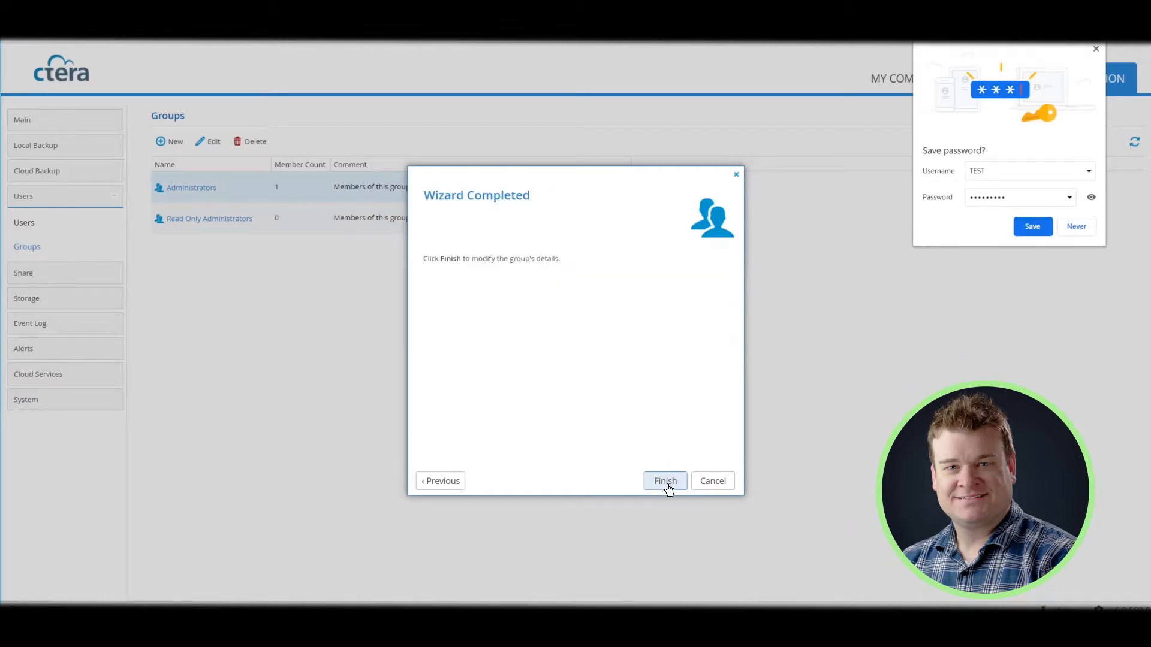
left_click(665, 481)
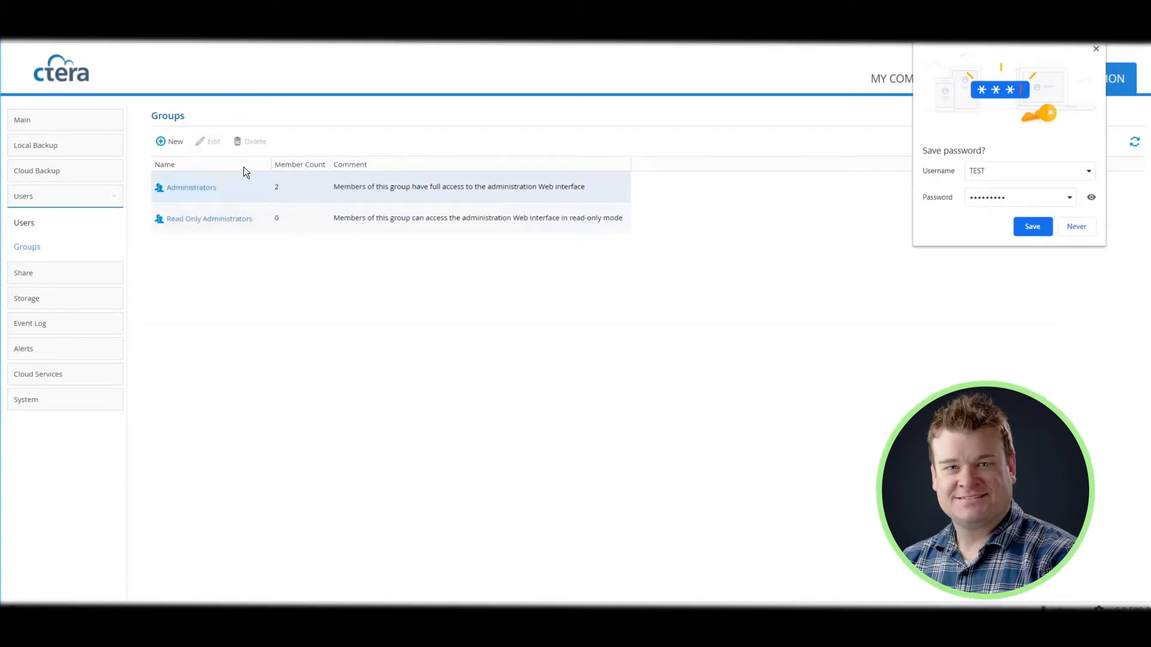
Review the Windows File Sharing, FTP Server and AFP settings, then return to Network Shares
left_click(37, 297)
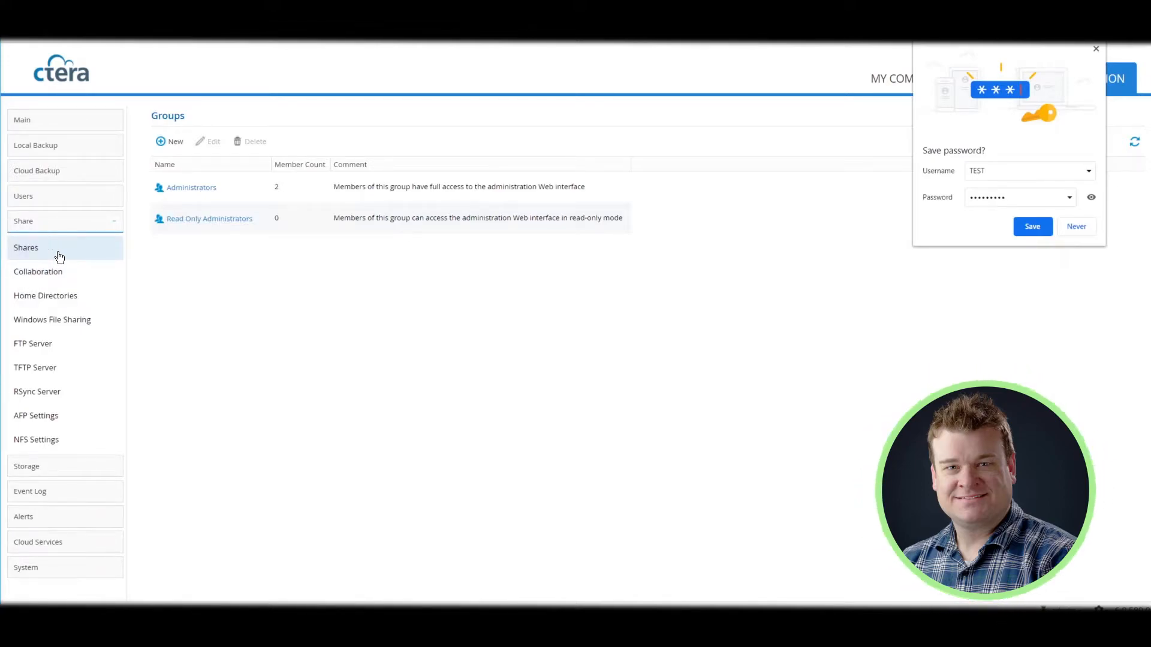
left_click(89, 318)
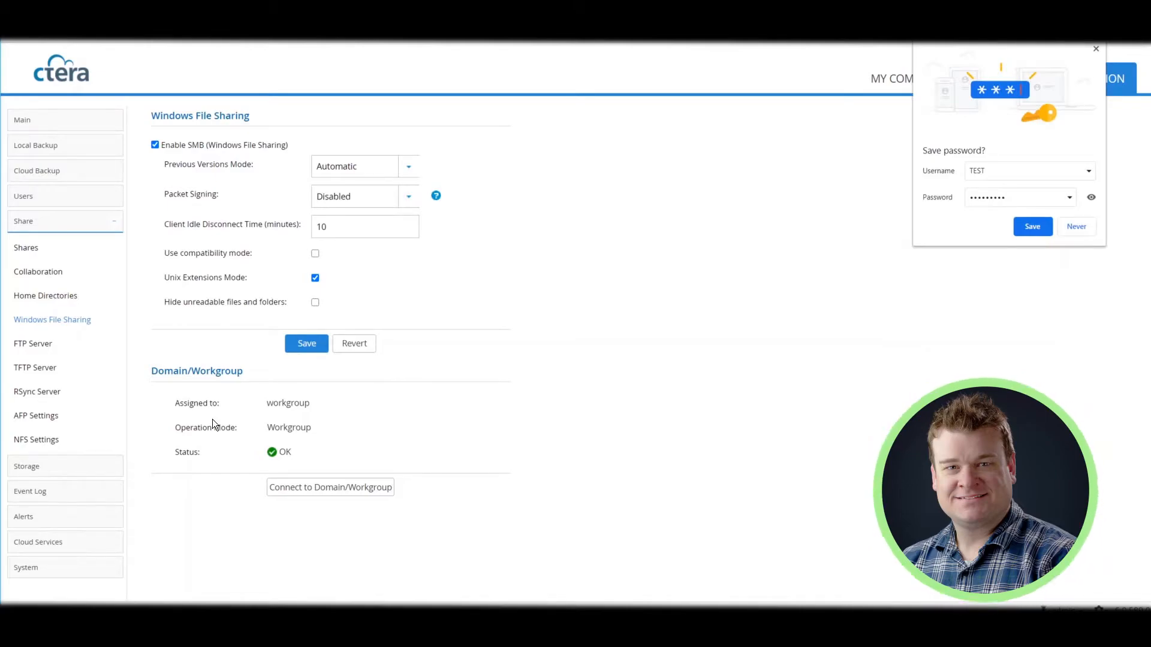
left_click(19, 346)
left_click(35, 414)
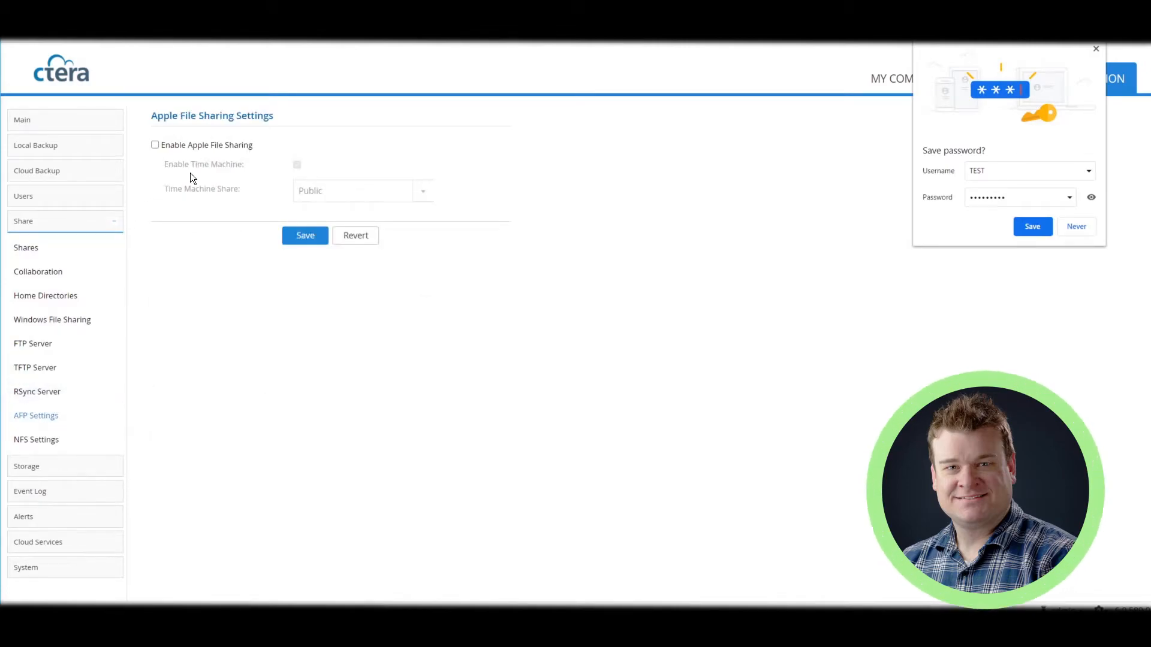
left_click(24, 248)
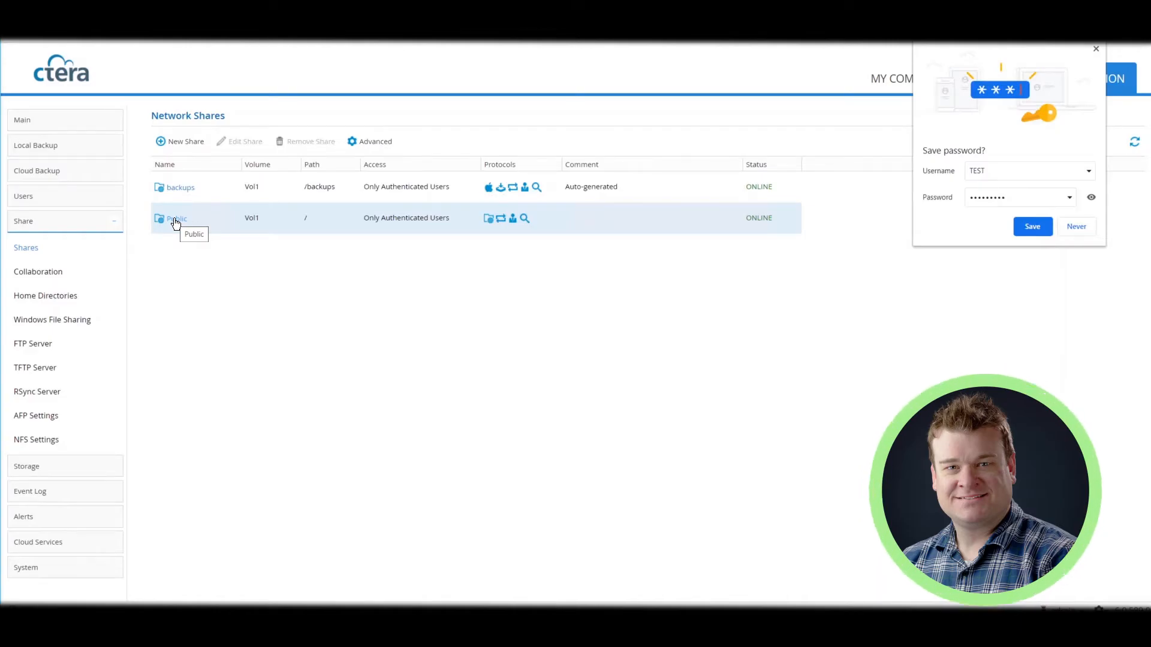
left_click(178, 140)
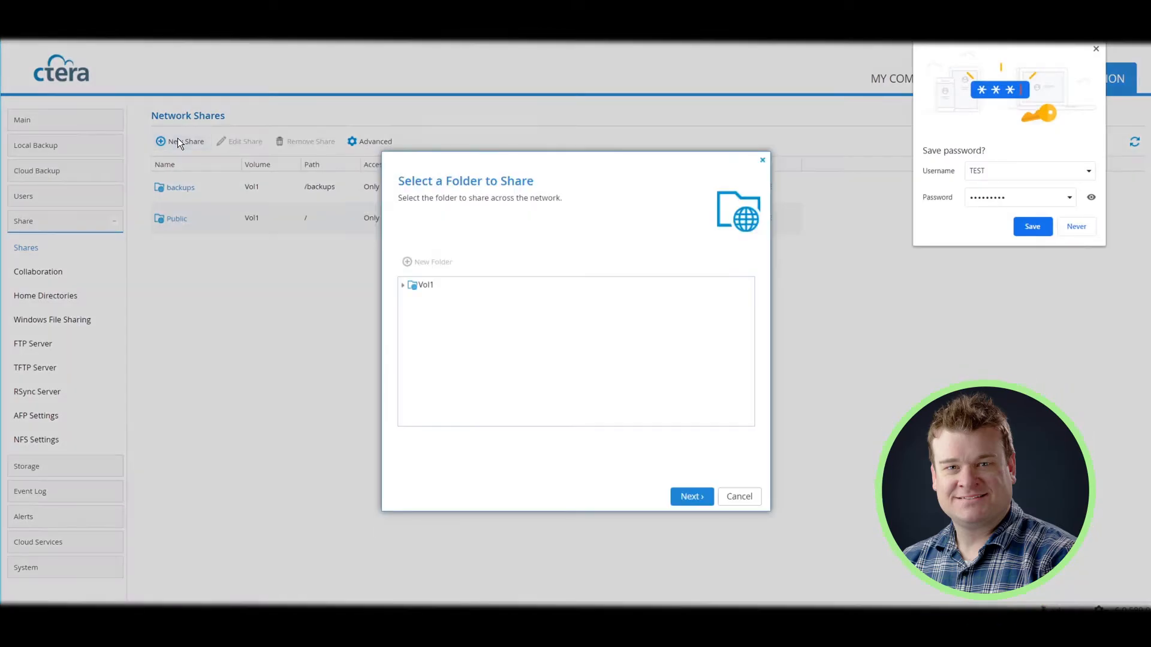
left_click(689, 496)
left_click(580, 350)
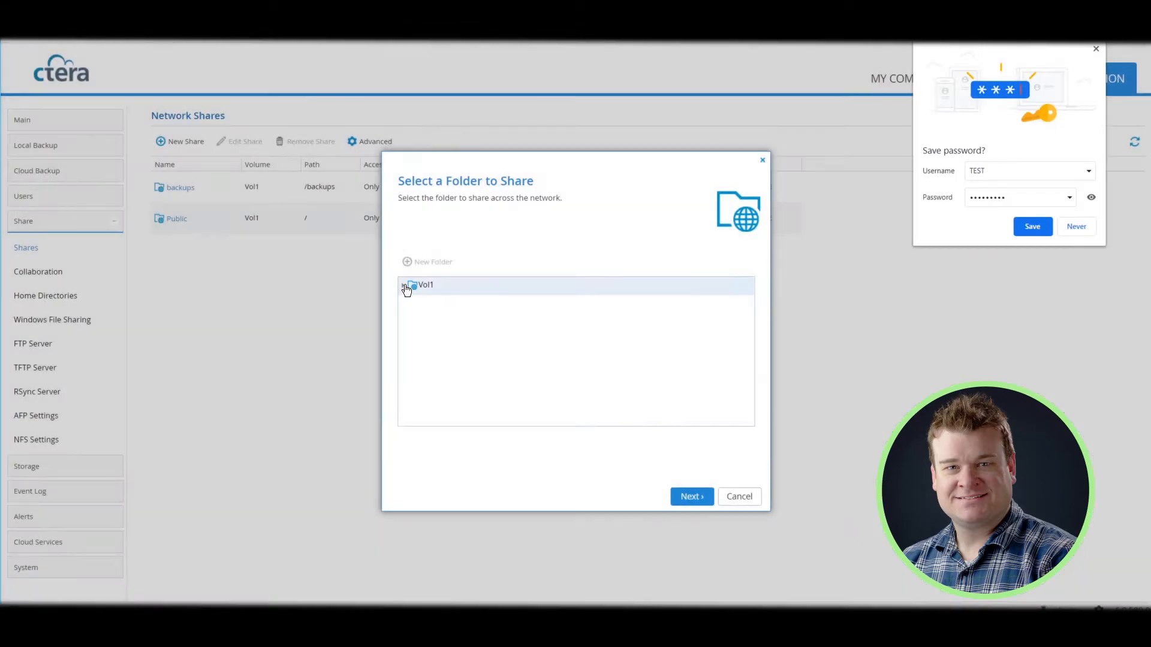
left_click(403, 285)
left_click(427, 286)
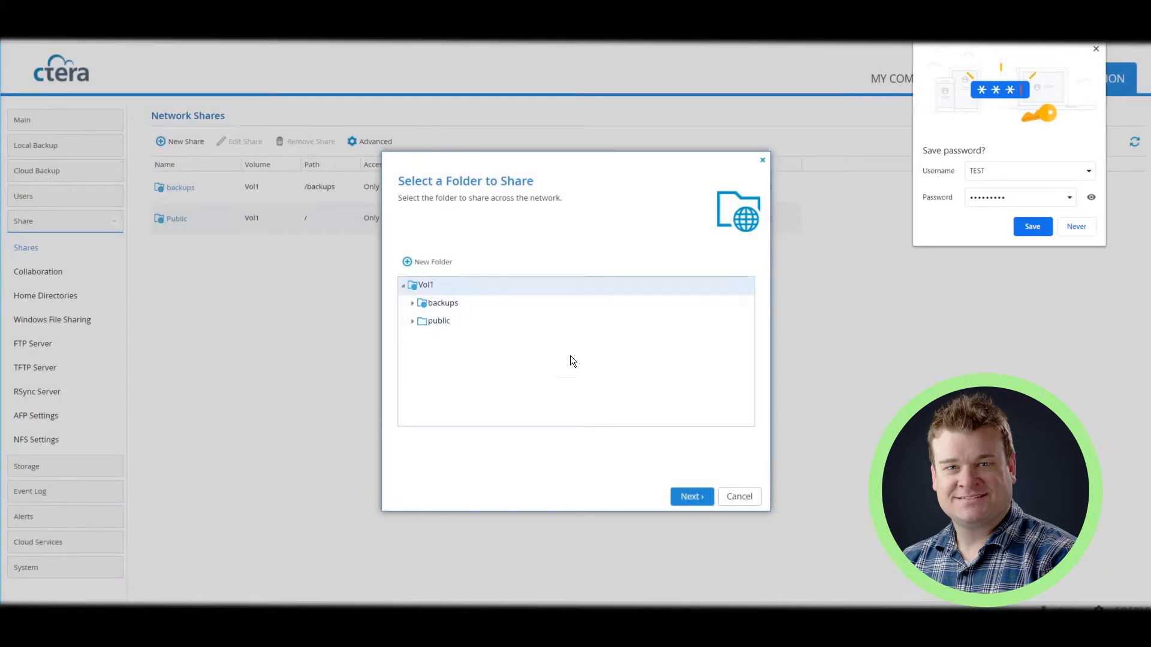
left_click(699, 495)
left_click(552, 258)
key("ctrl+a")
key("BackSpace")
type("TEST")
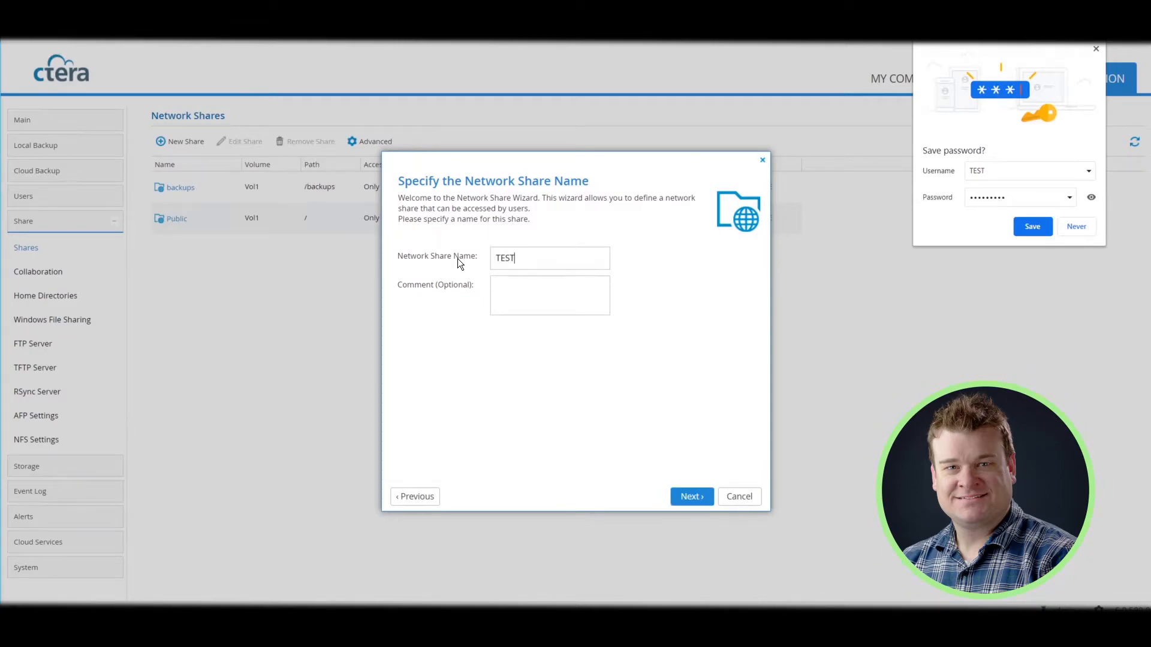
left_click(694, 498)
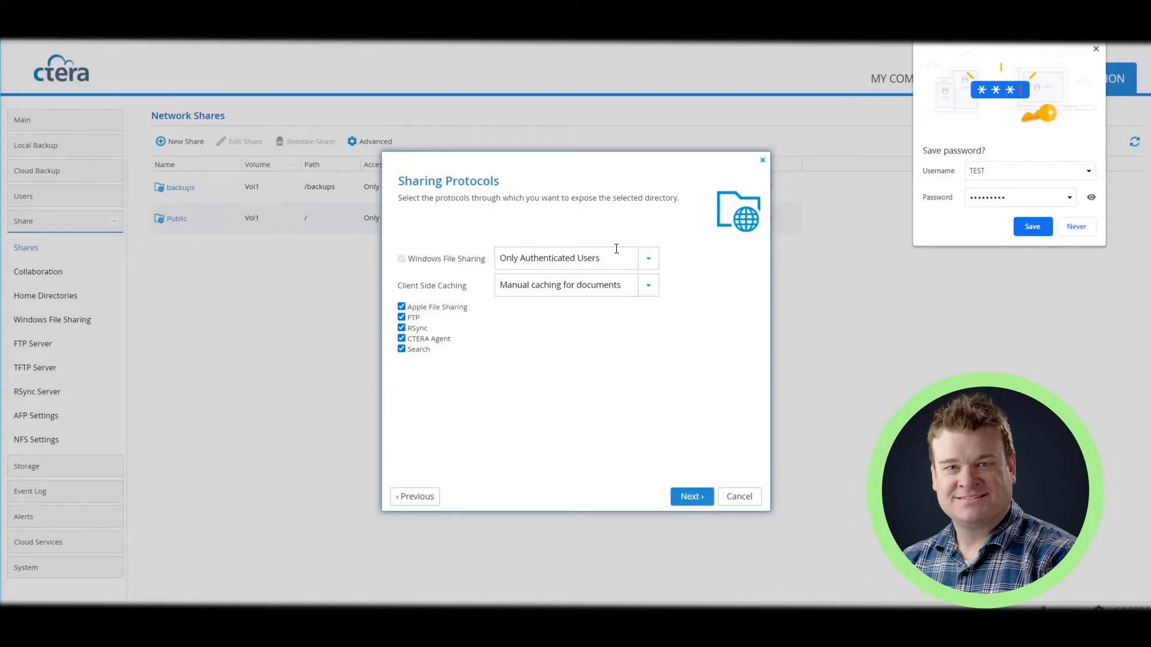
left_click(742, 497)
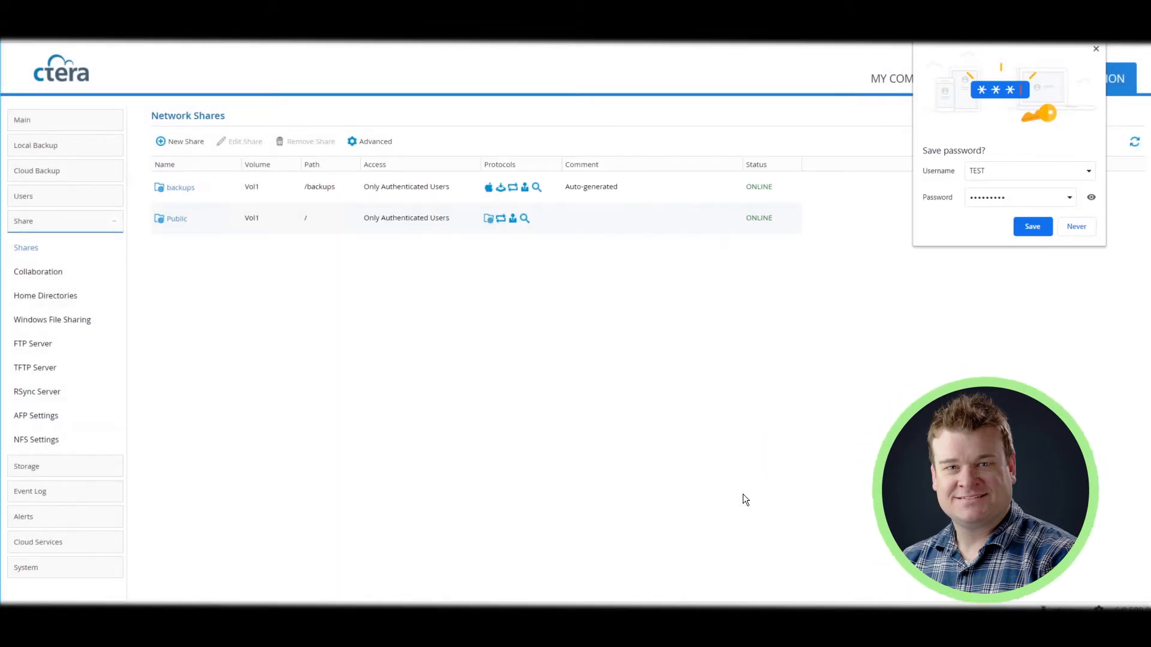
left_click(175, 223)
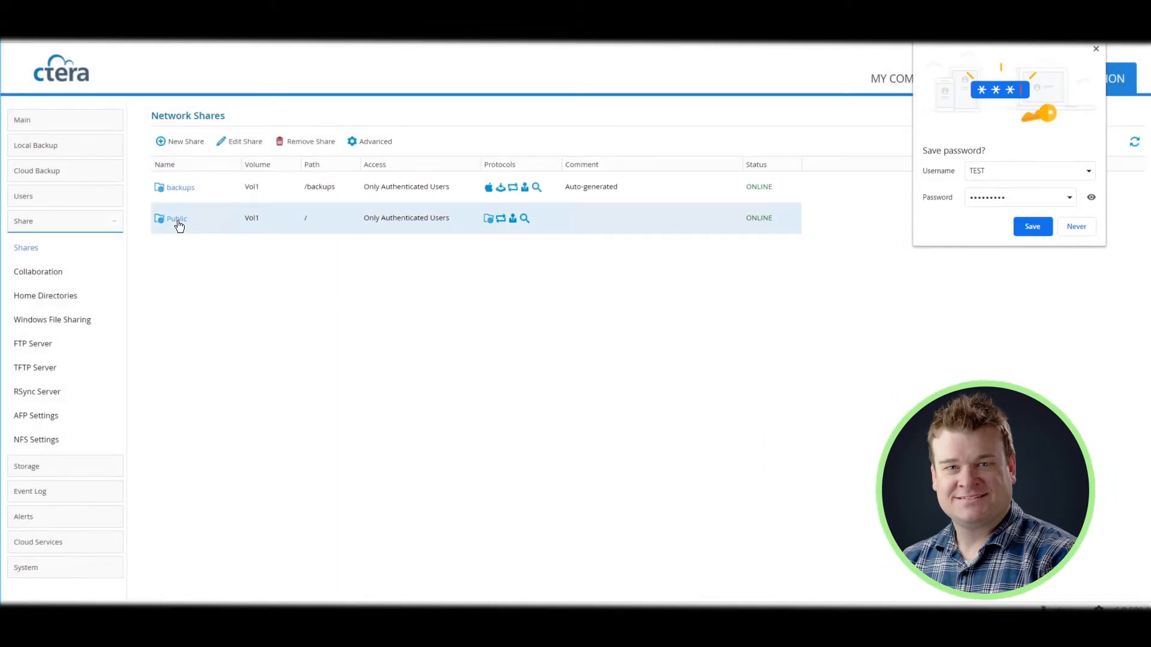
Reopen the Public share's editor, keep the public folder, and advance past the name step
left_click(177, 222)
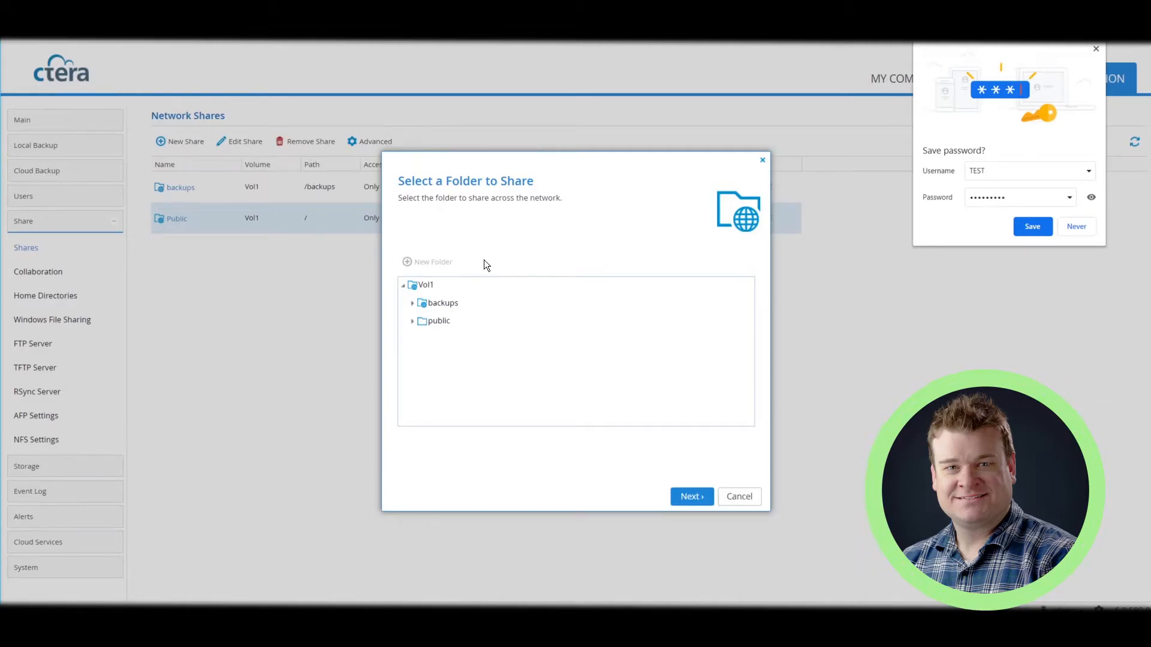
left_click(737, 496)
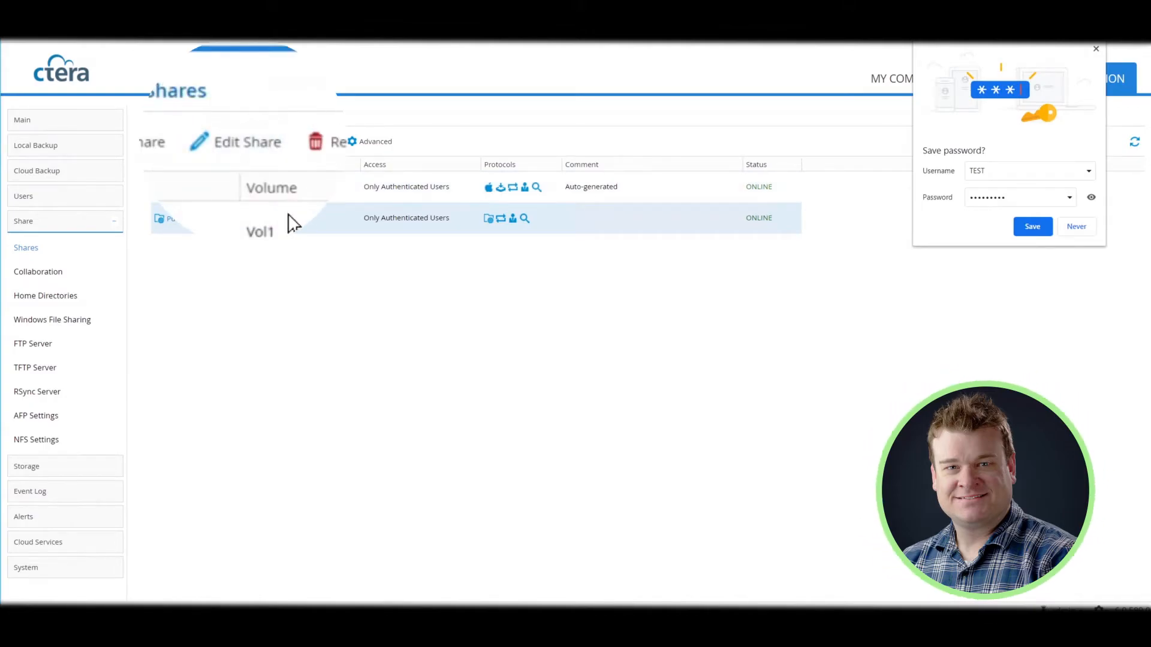
left_click(255, 142)
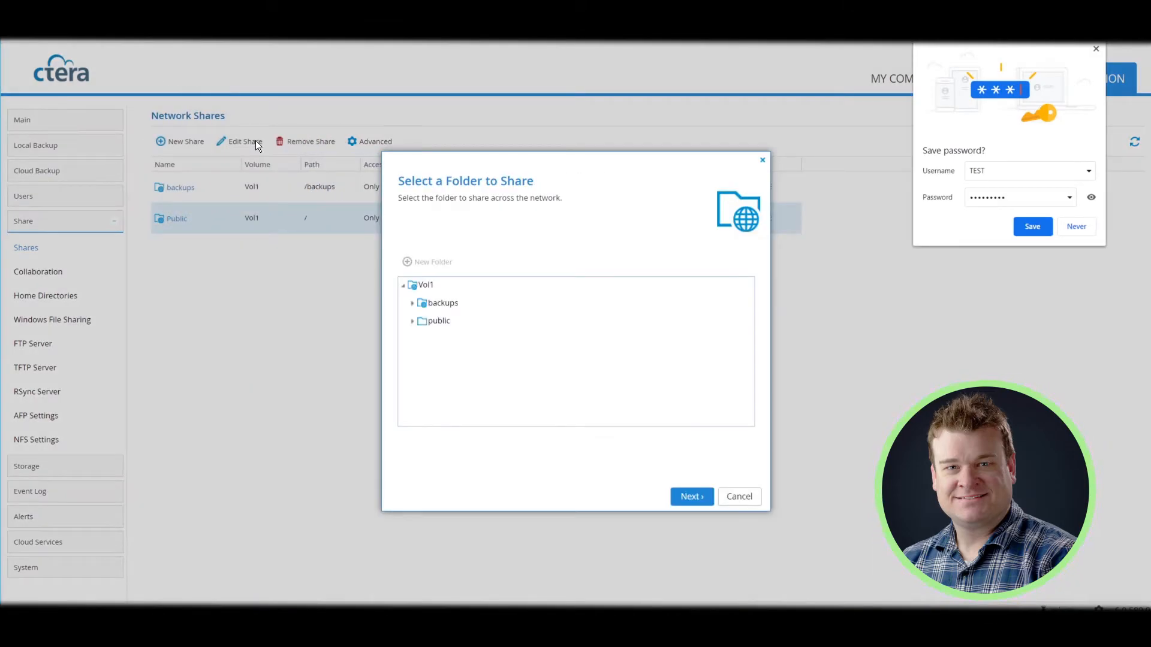
left_click(438, 322)
left_click(693, 496)
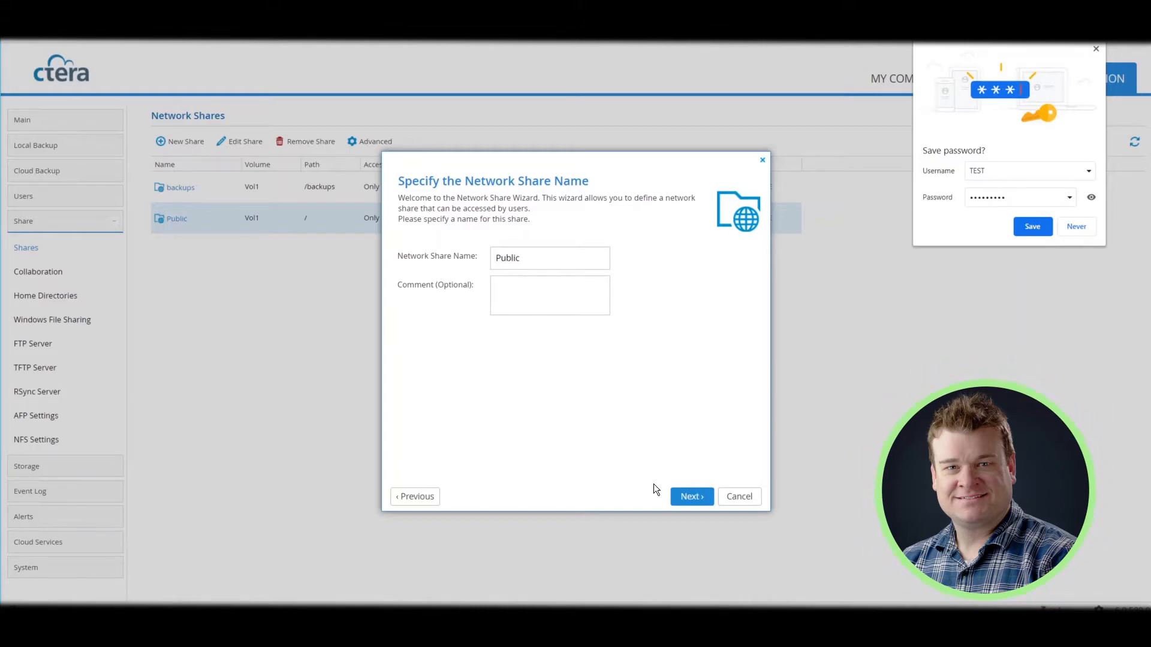
left_click(689, 496)
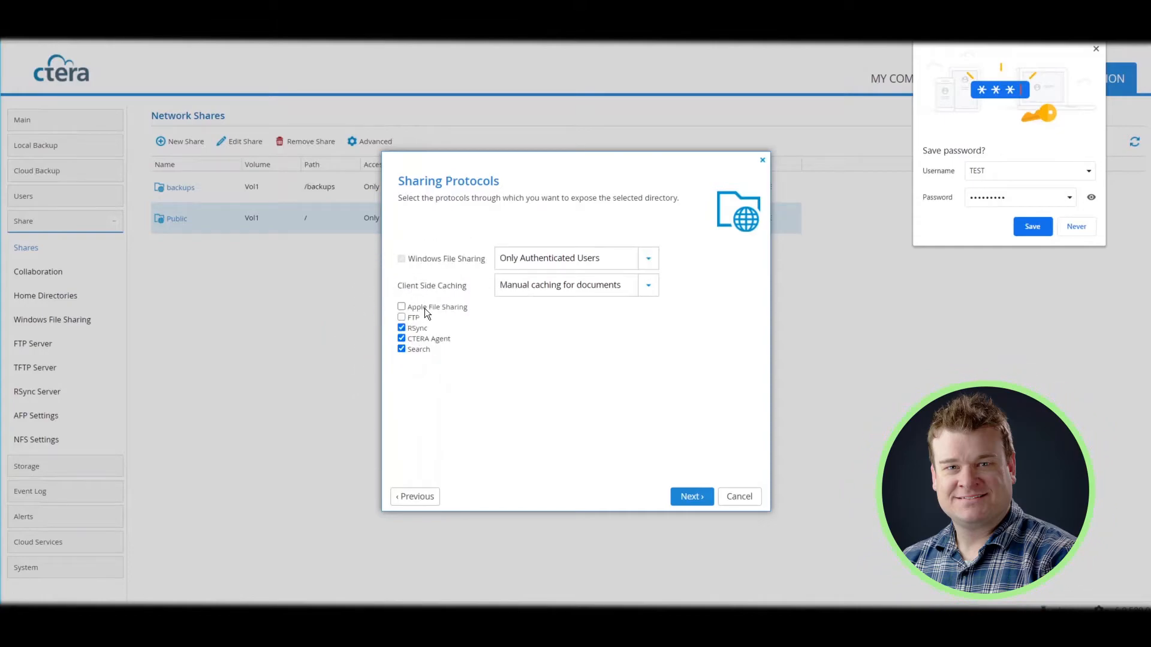
Keep Windows sharing at Only Authenticated Users and skip NFS to reach Configure Permissions
left_click(648, 260)
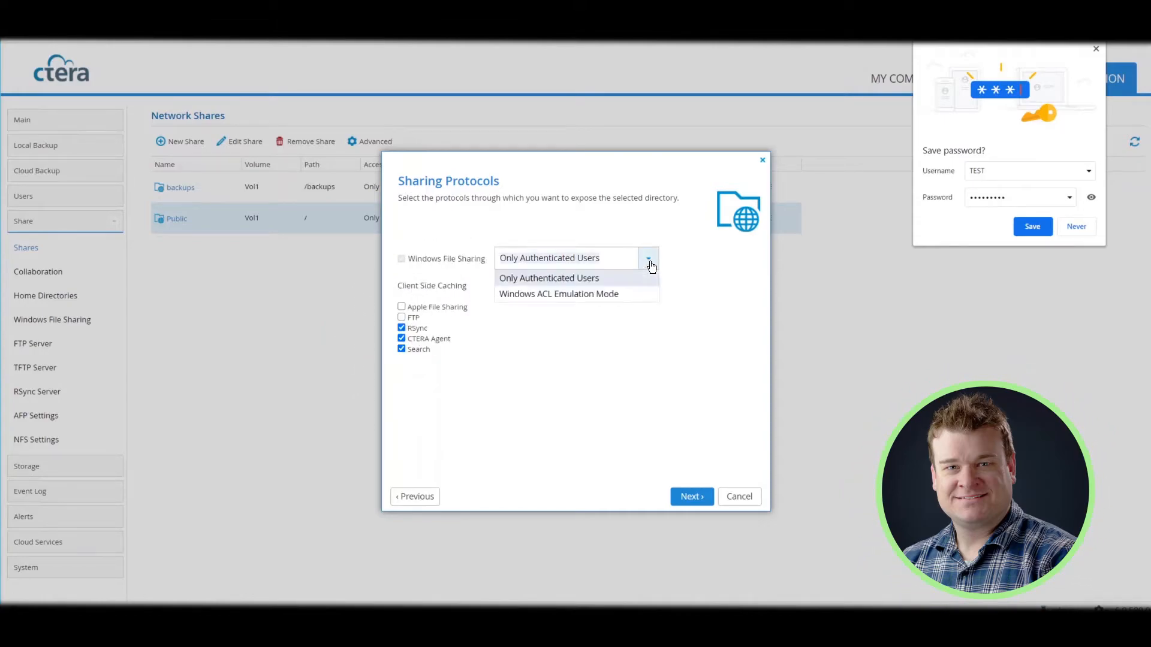
left_click(623, 279)
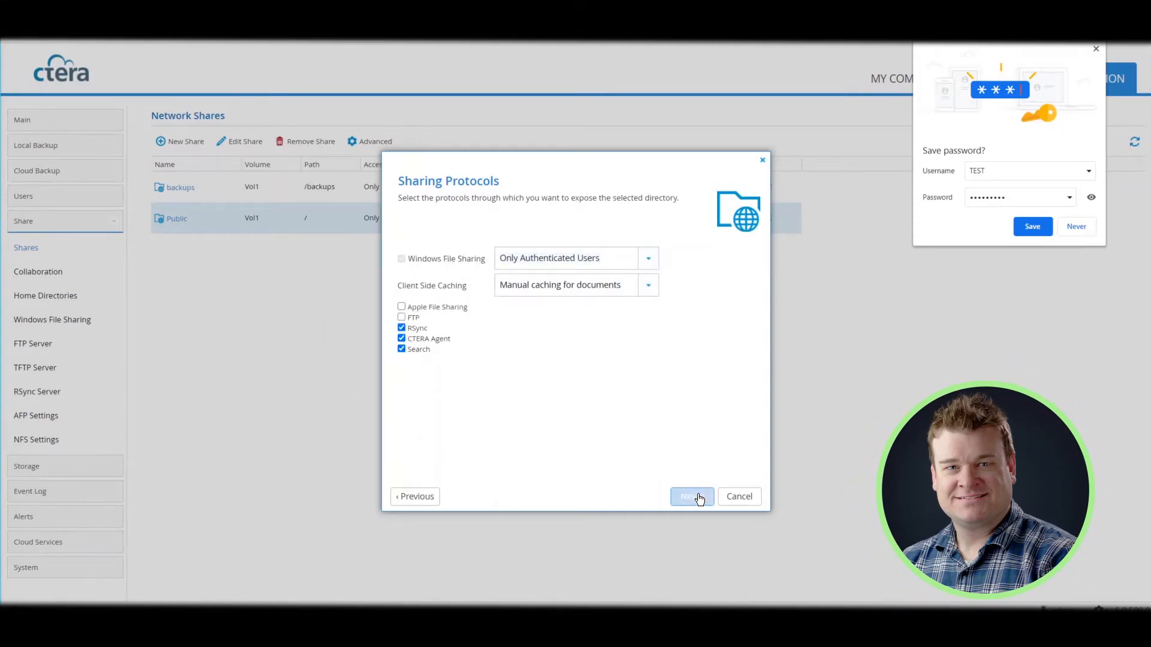
left_click(695, 498)
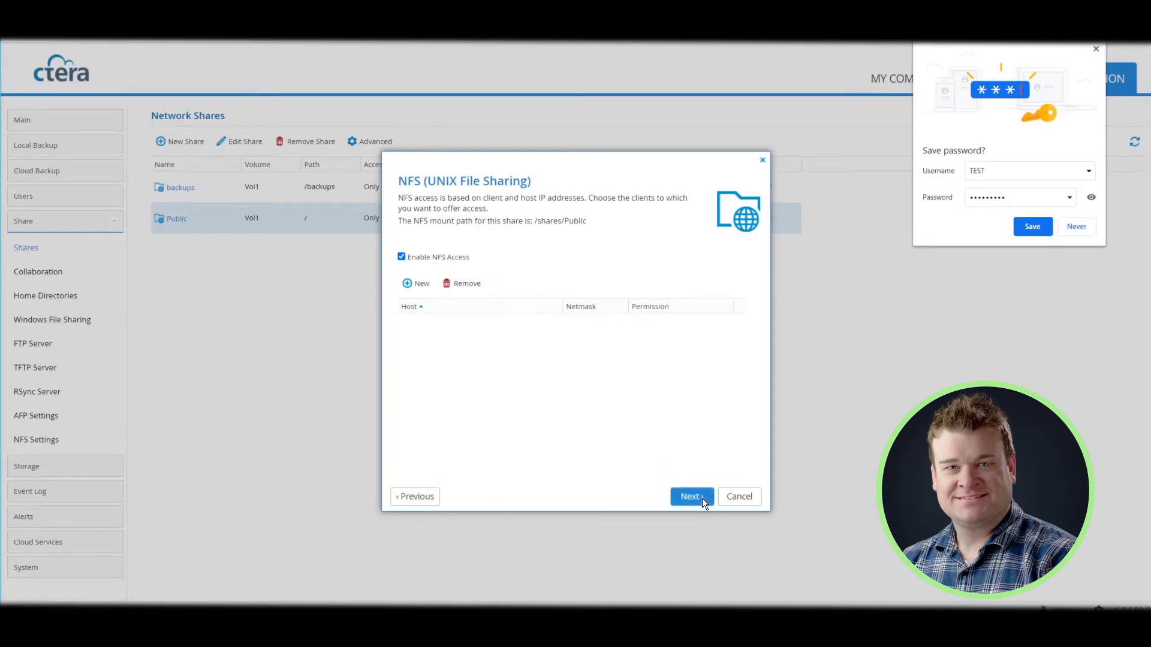
left_click(701, 497)
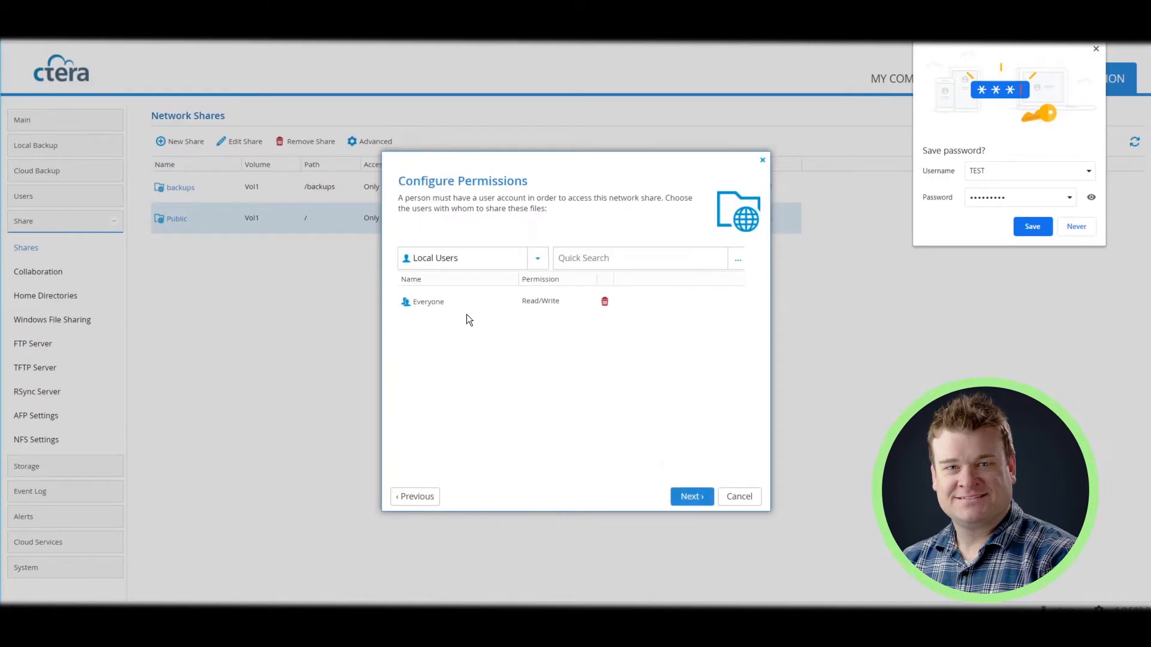
Add local user test to the Public share with Read/Write permission and save the share
left_click(620, 257)
type("TEST")
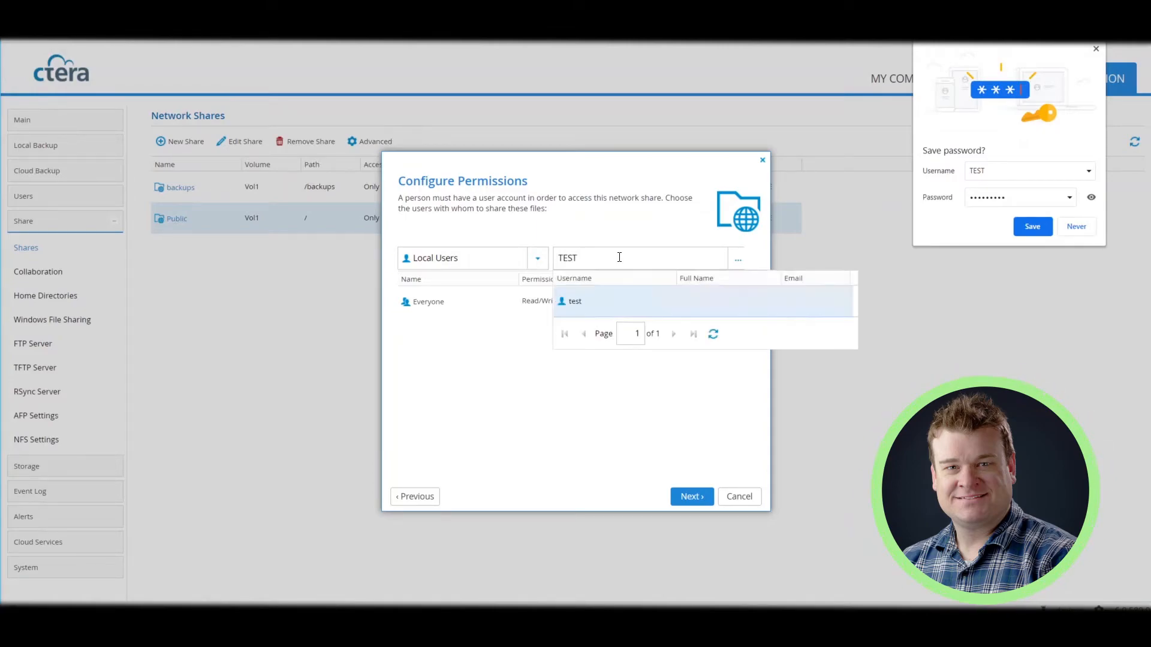
left_click(627, 301)
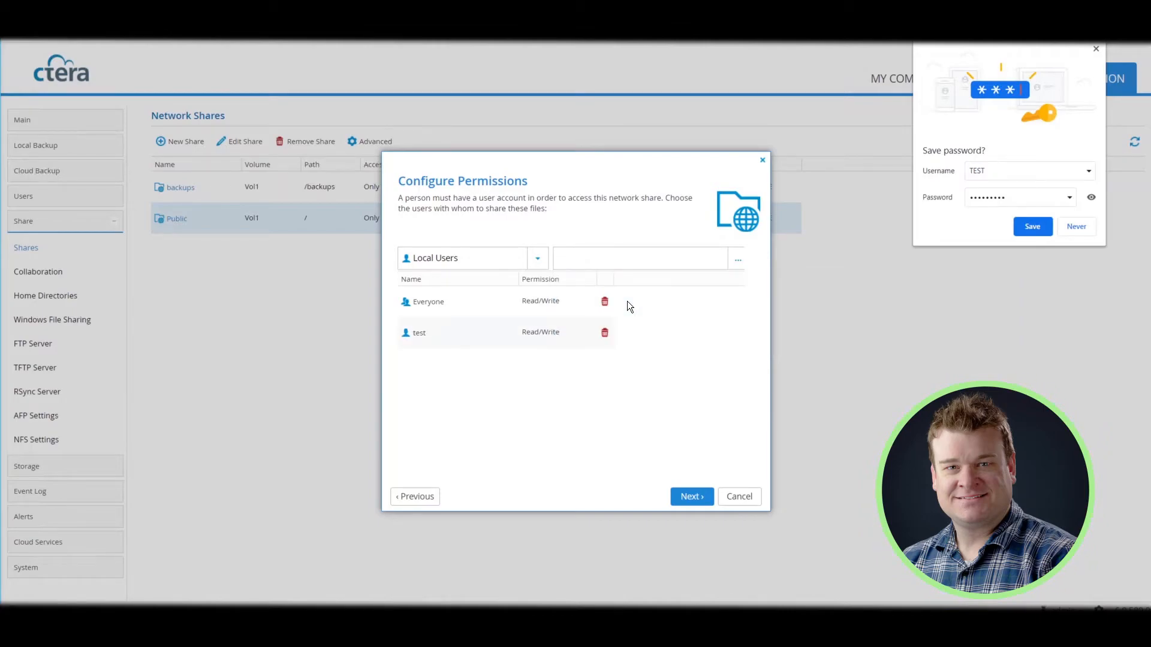
left_click(531, 329)
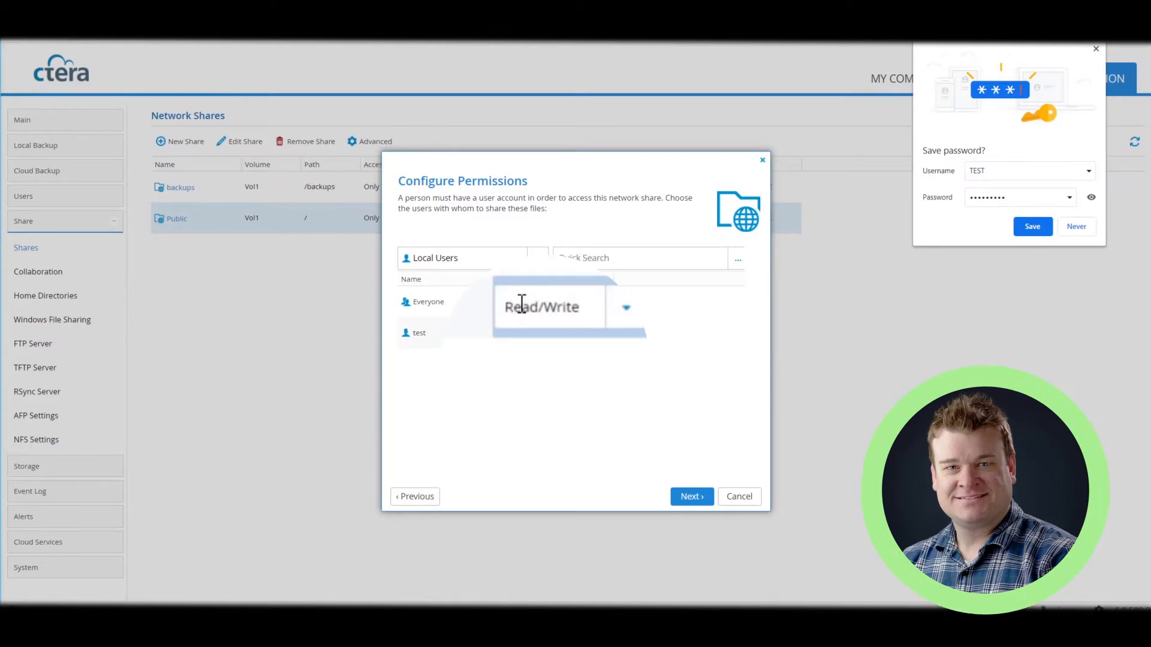
left_click(625, 309)
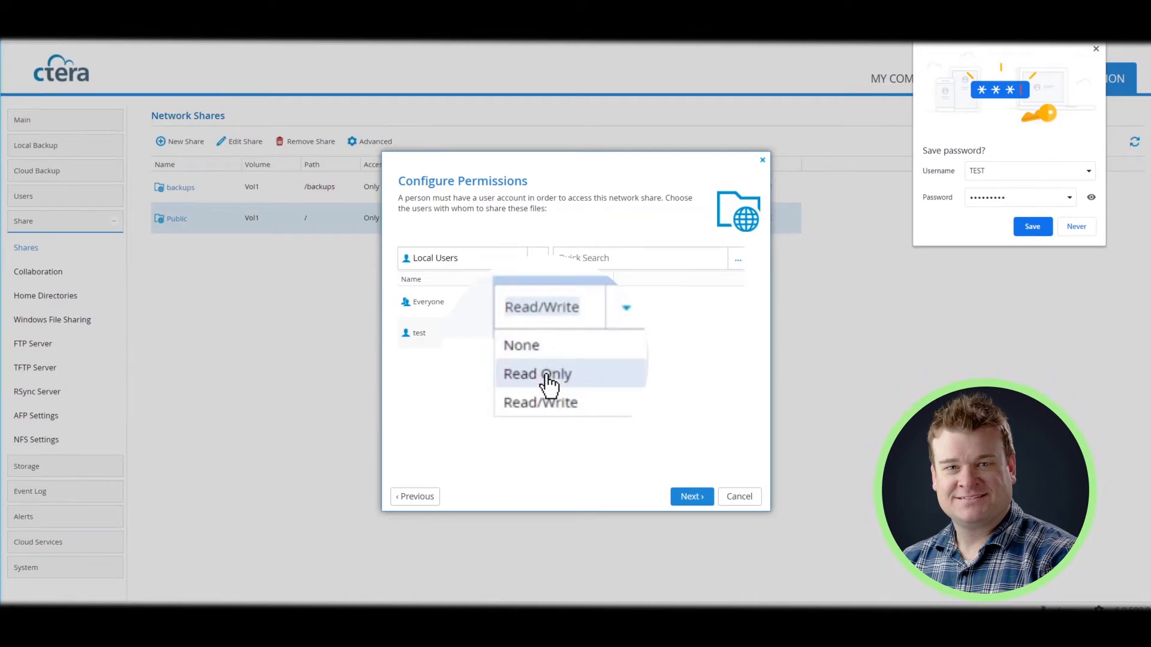
left_click(541, 383)
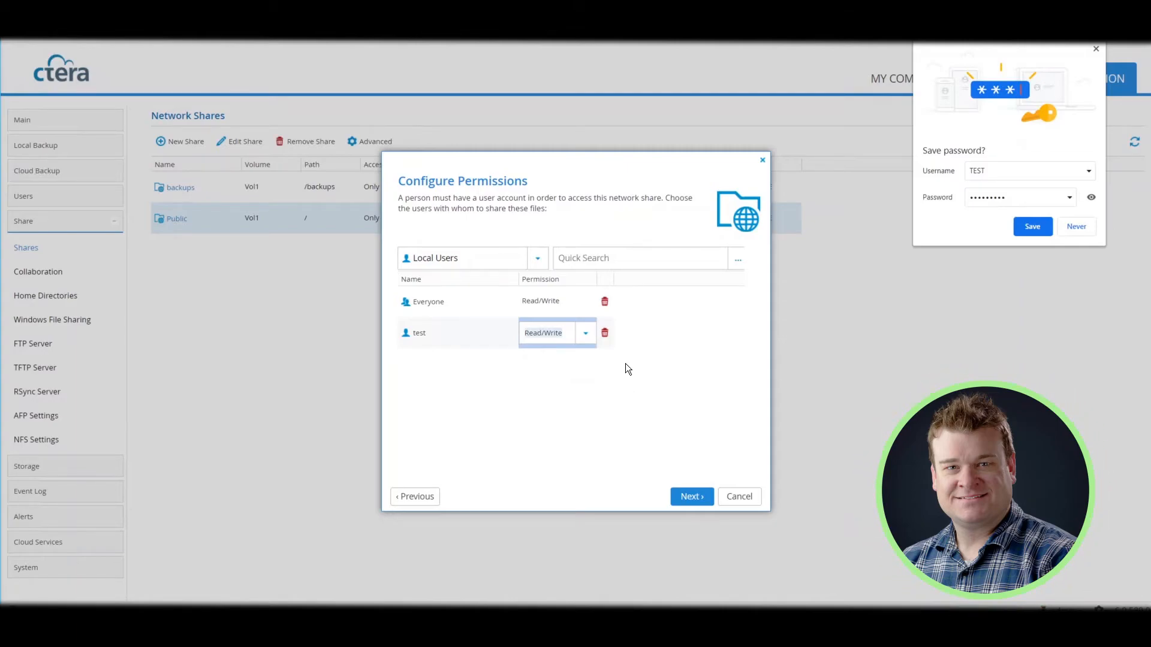
left_click(699, 496)
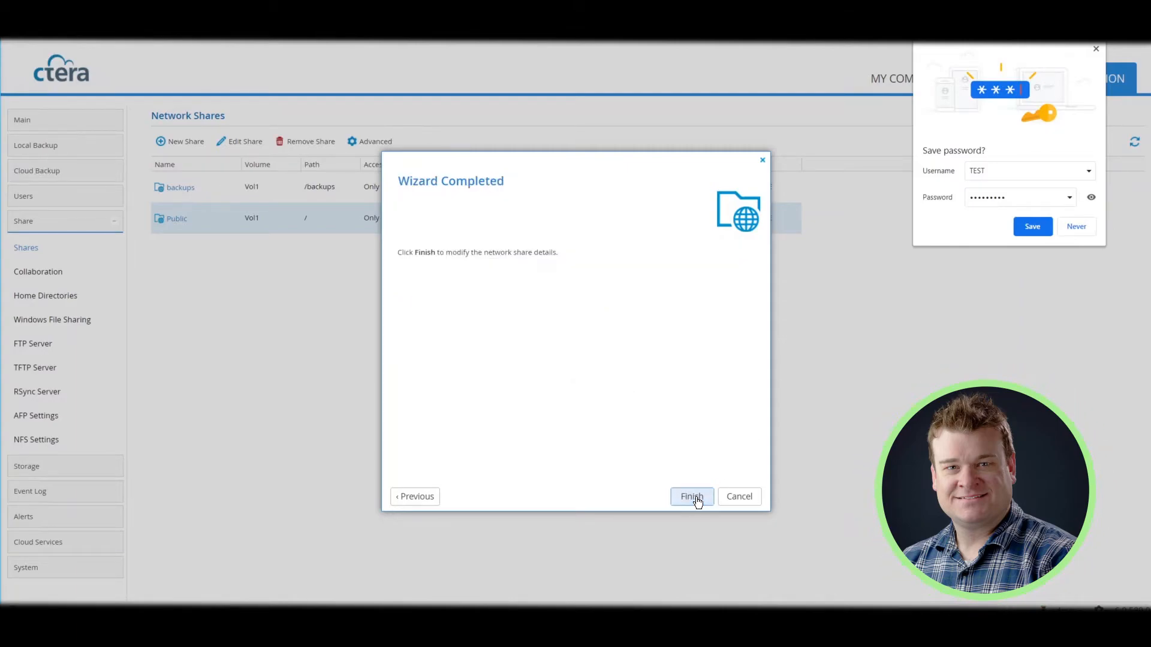
left_click(693, 497)
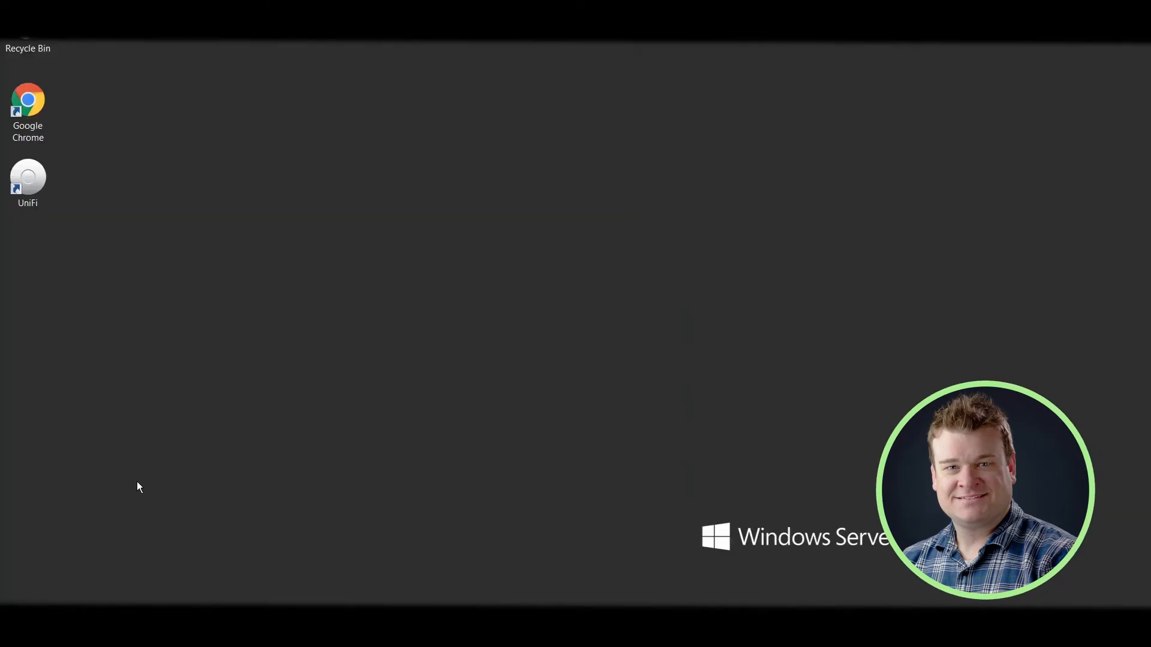
From the Start screen search, open the filer's UNC path \\ocal.168.10
key("super")
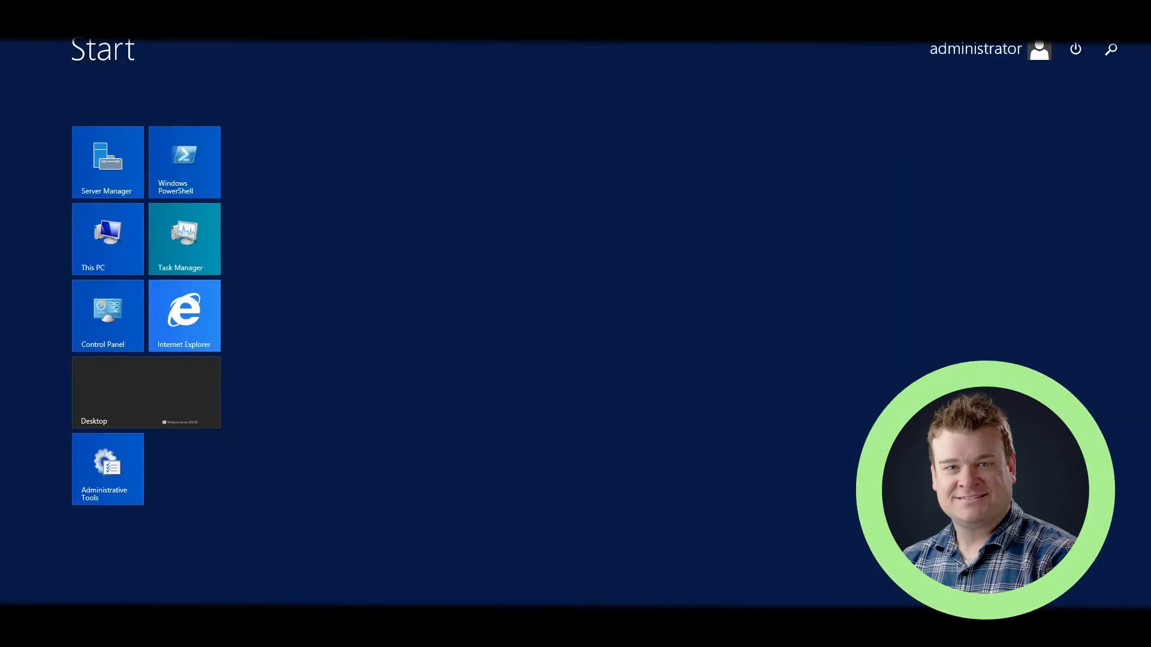
left_click(1112, 50)
type("\\\\")
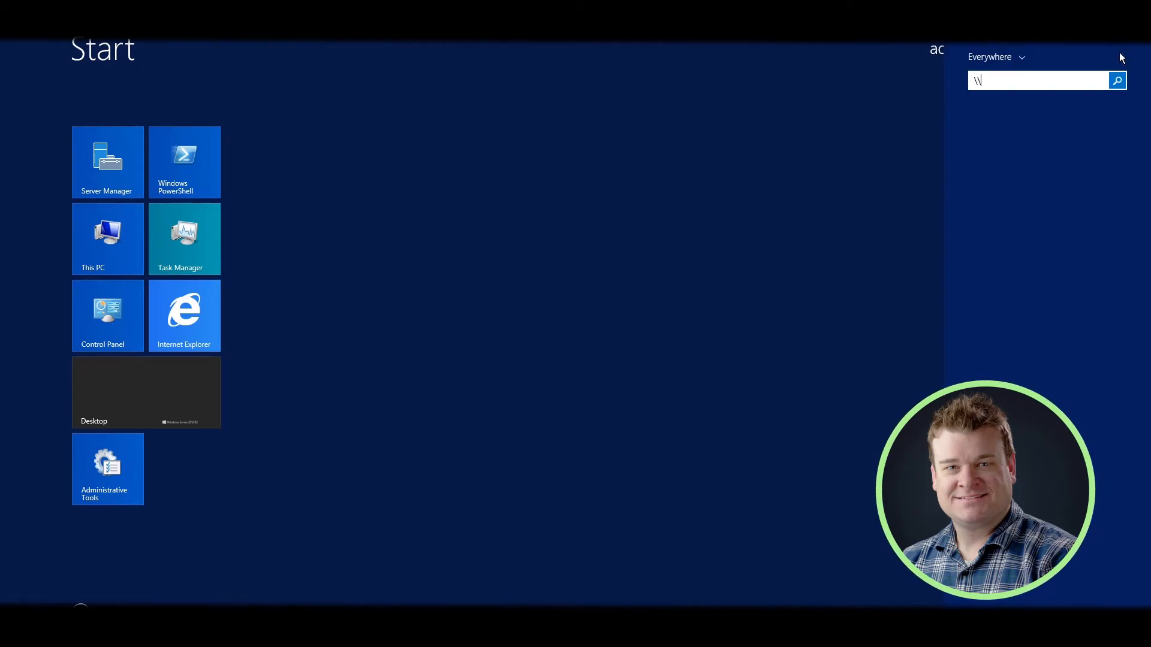
type("ocal")
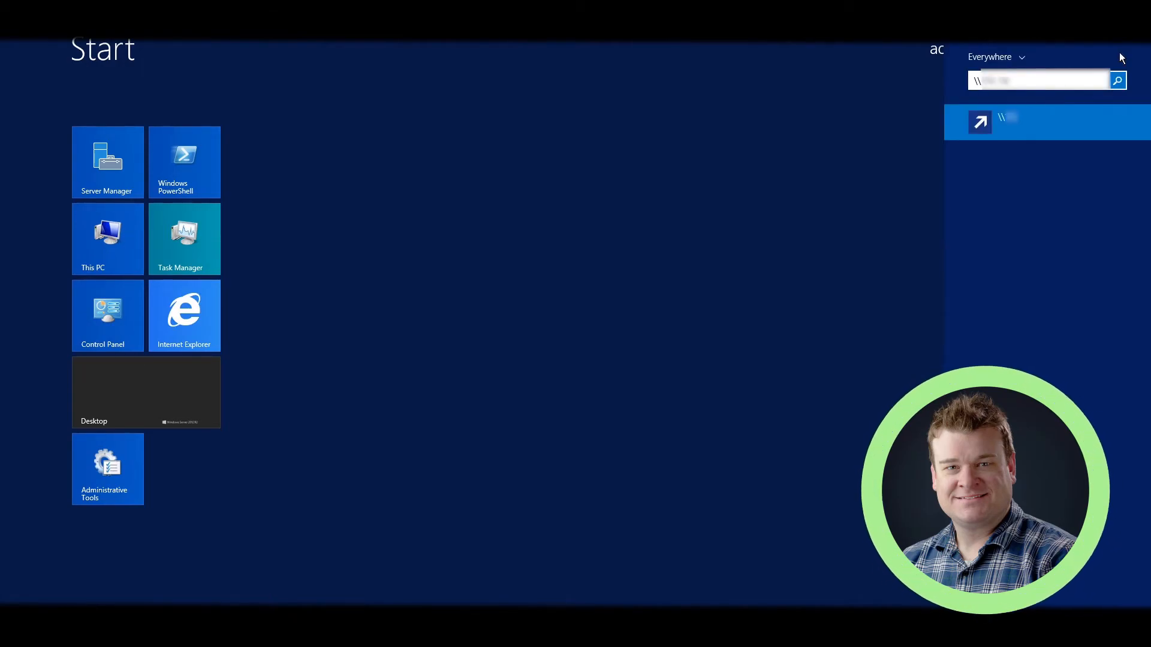
type(".168.10")
key("Return")
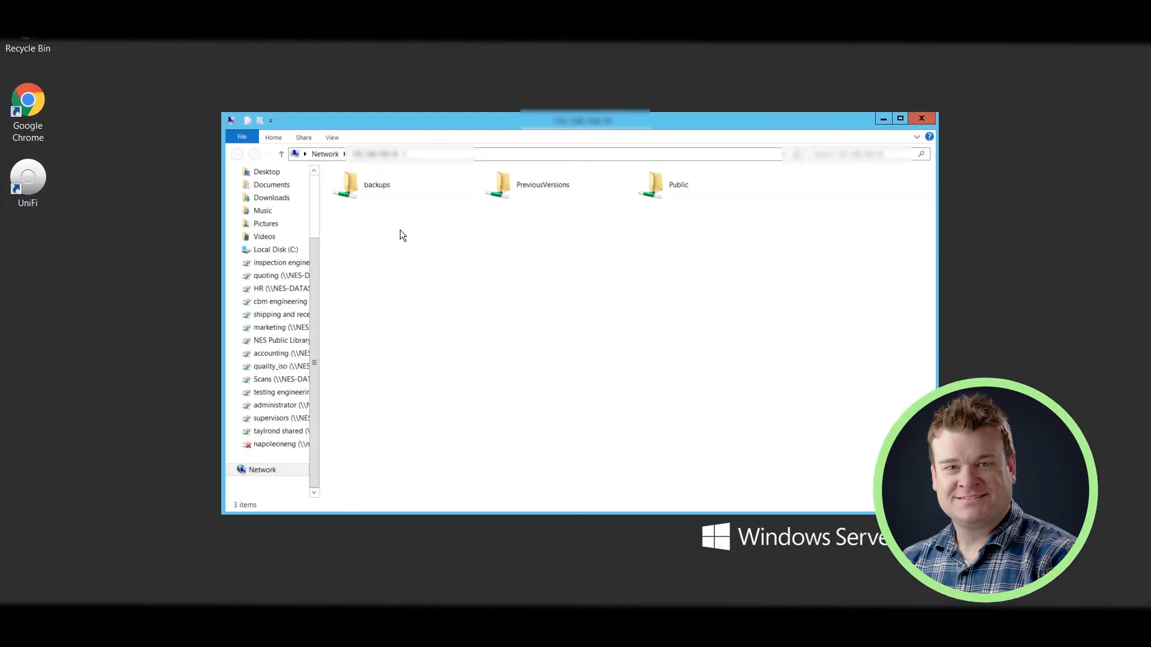
Browse the backups share and PreviousVersions' Local folder, then return to the three-share list
left_click_drag(492, 117, 474, 90)
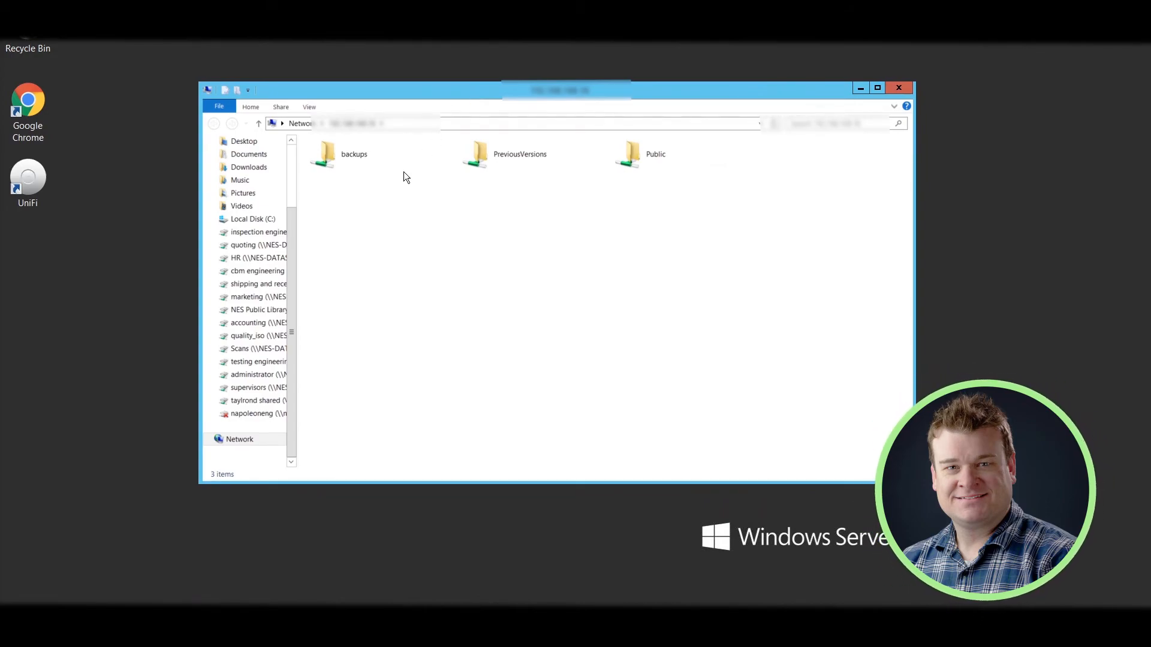
double_click(363, 162)
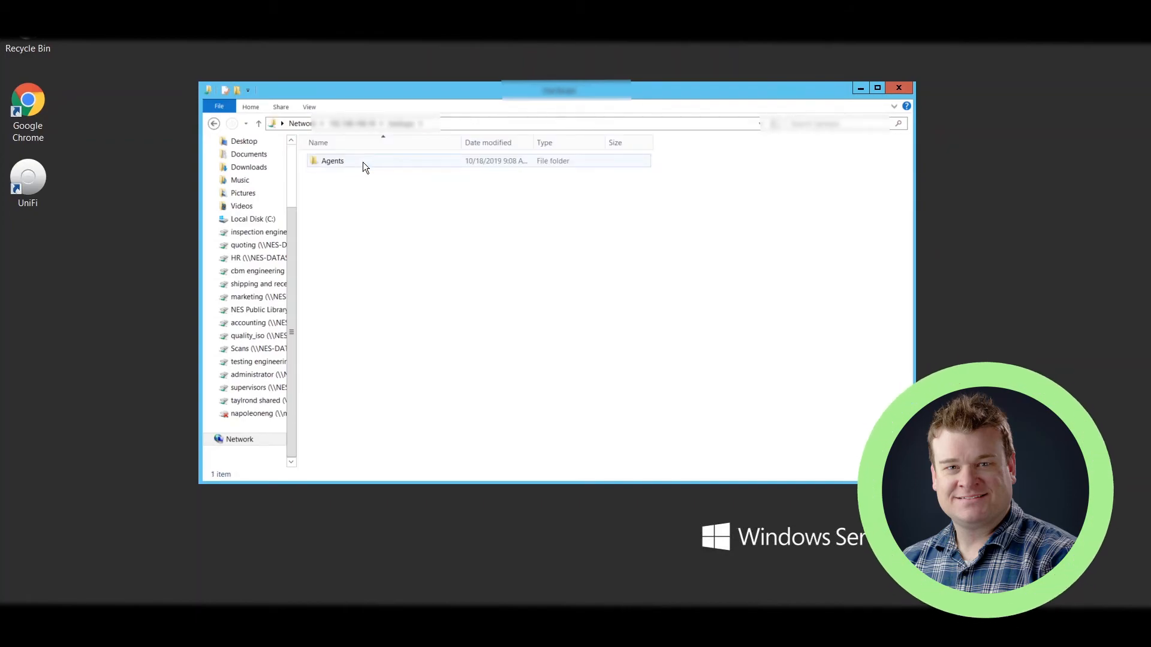
left_click(213, 124)
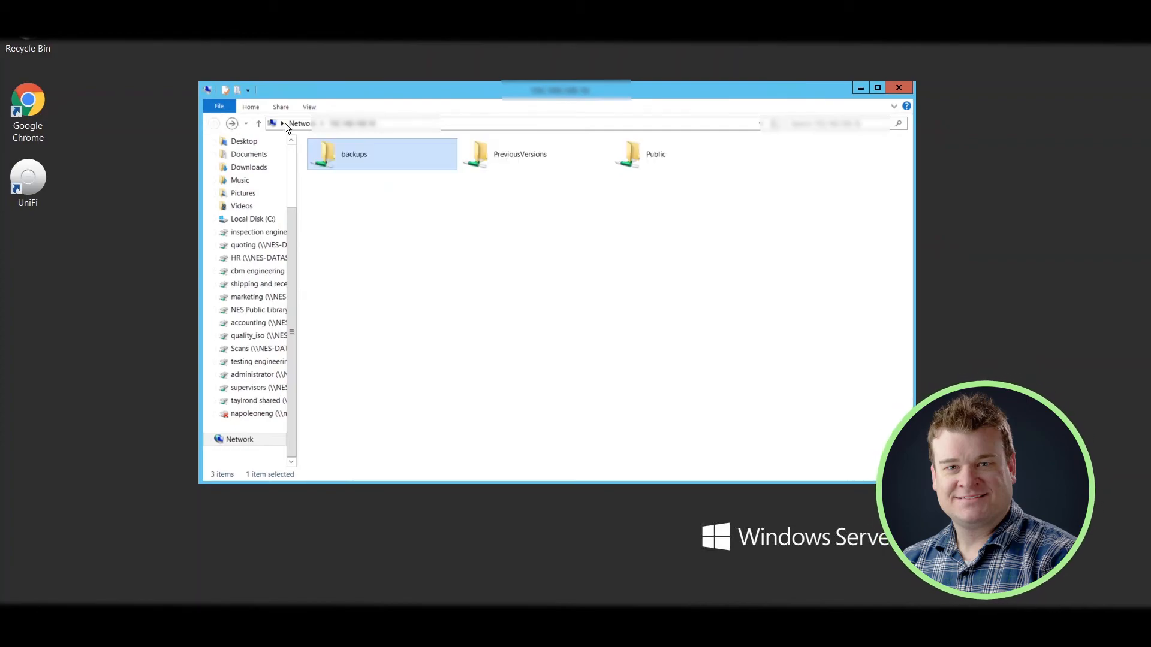
double_click(483, 153)
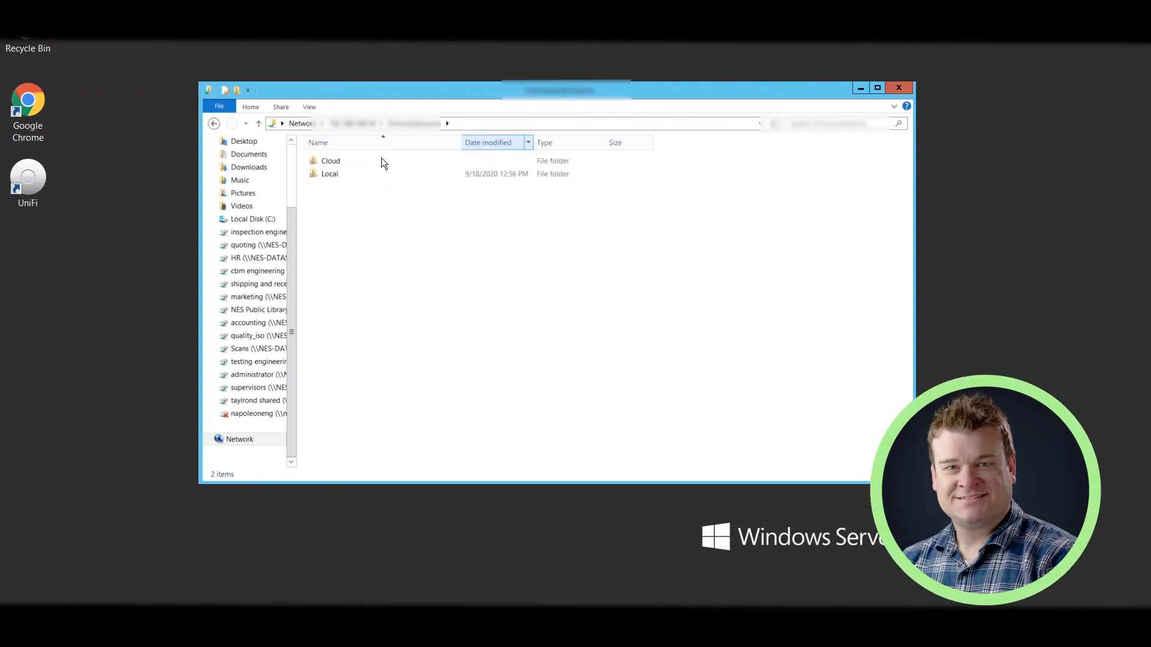
double_click(348, 173)
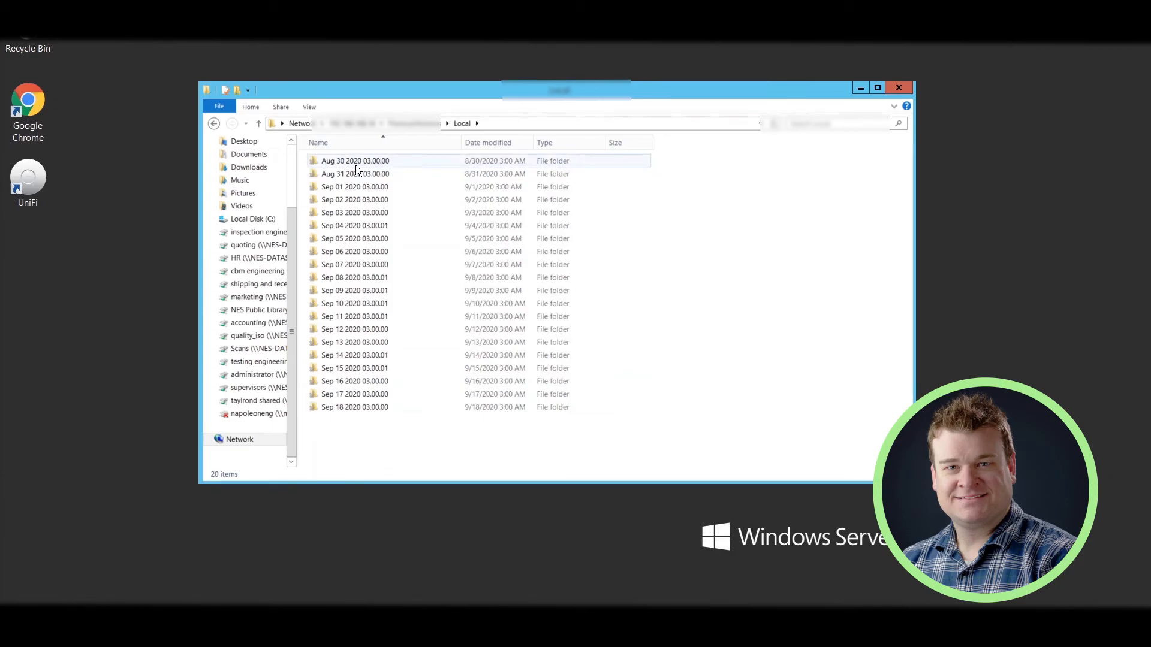
left_click(214, 124)
left_click(214, 124)
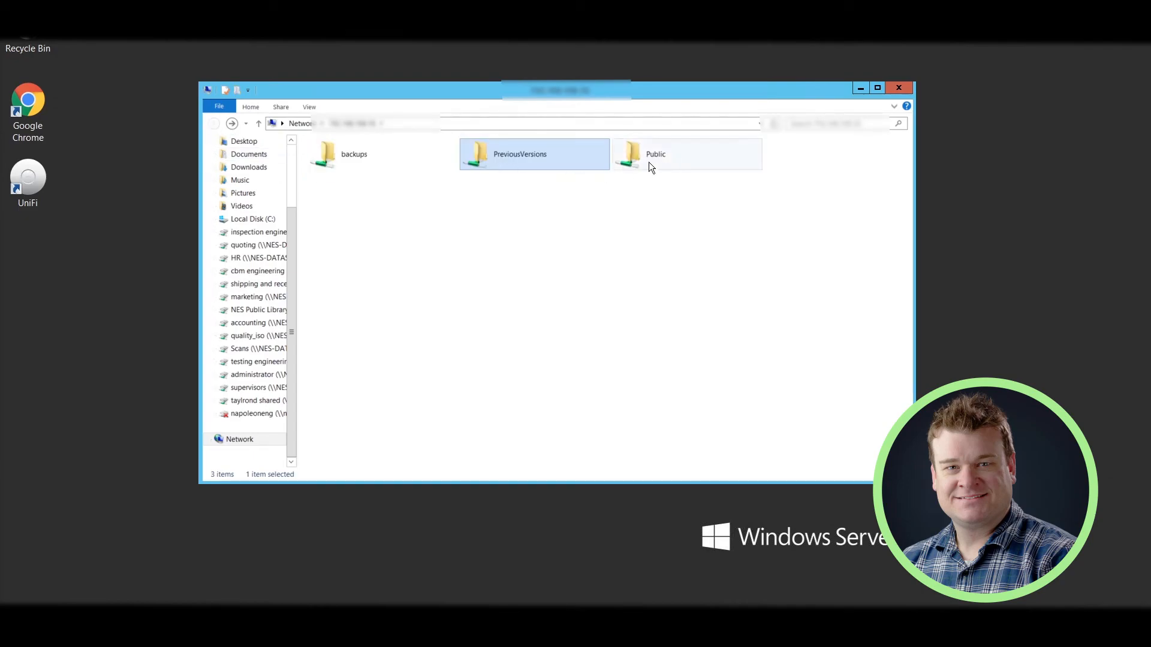
Open the Public share, scroll through its 409 folders, and close File Explorer
double_click(649, 161)
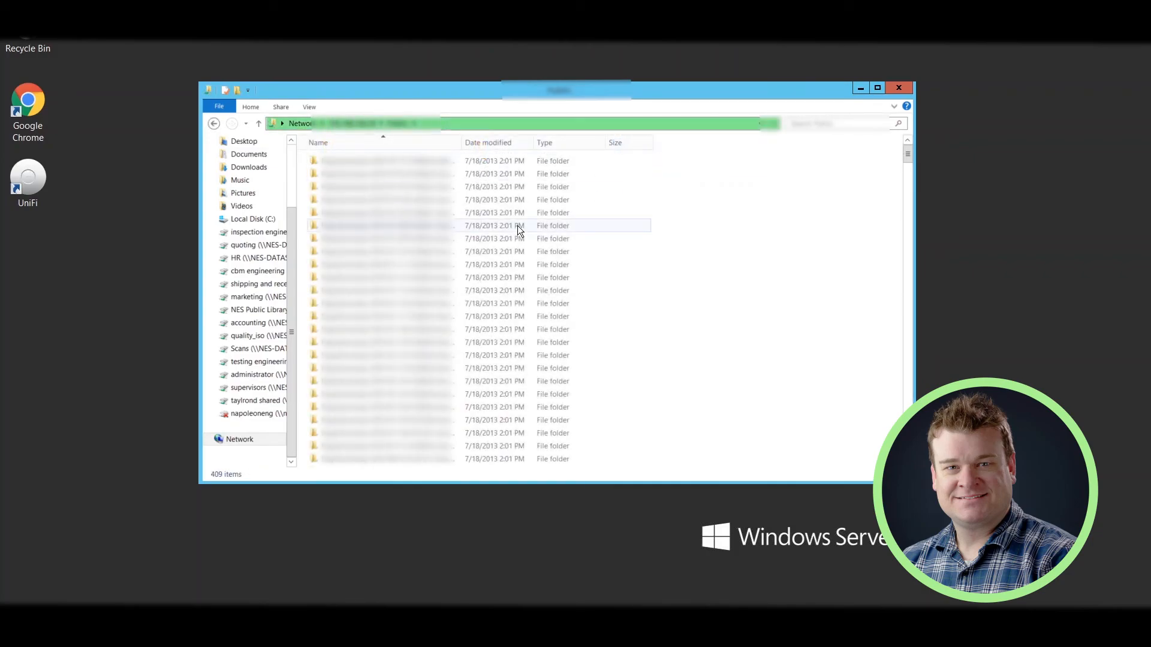
scroll(454, 336, "down", 5)
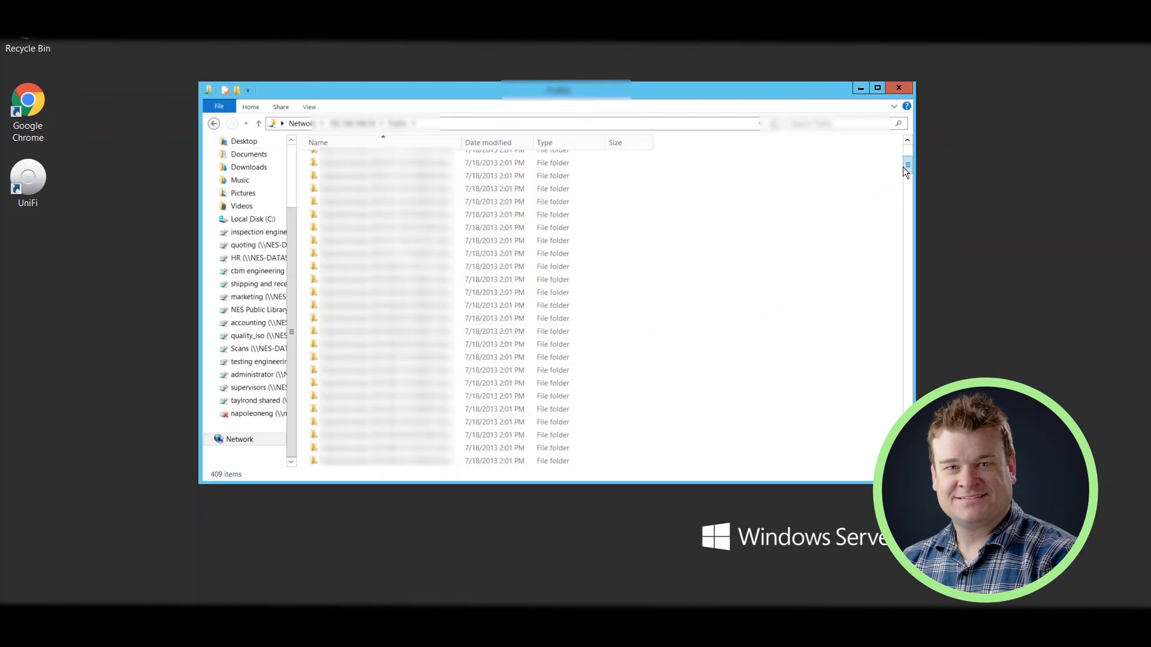
scroll(903, 349, "down", 2)
left_click_drag(900, 157, 907, 365)
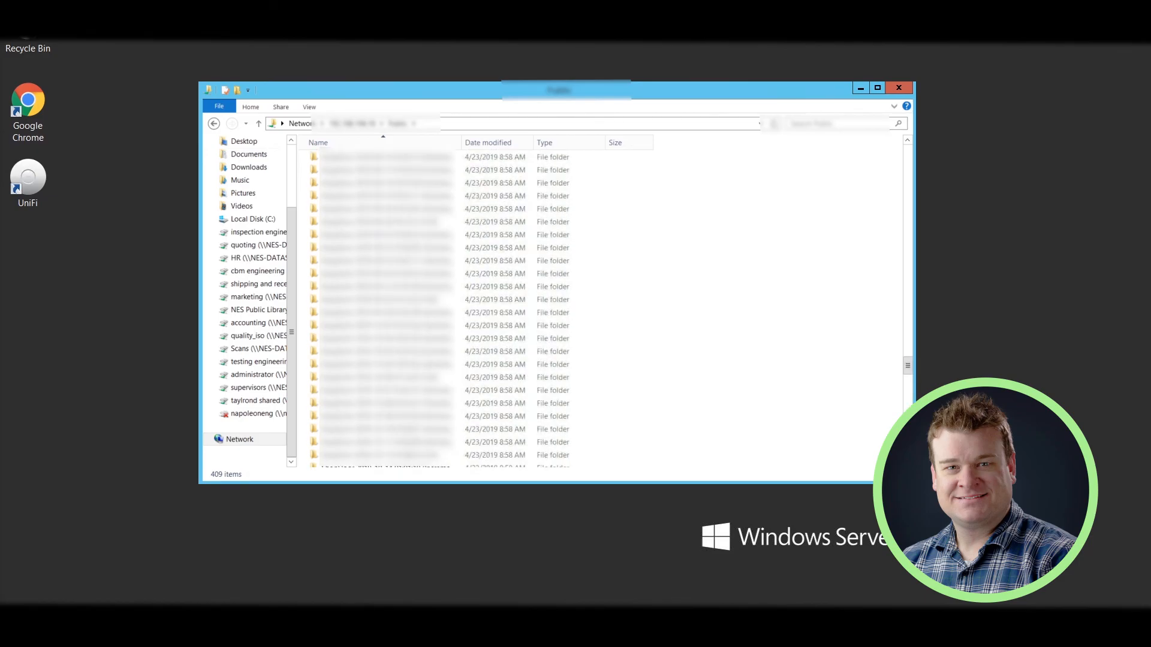
left_click(895, 89)
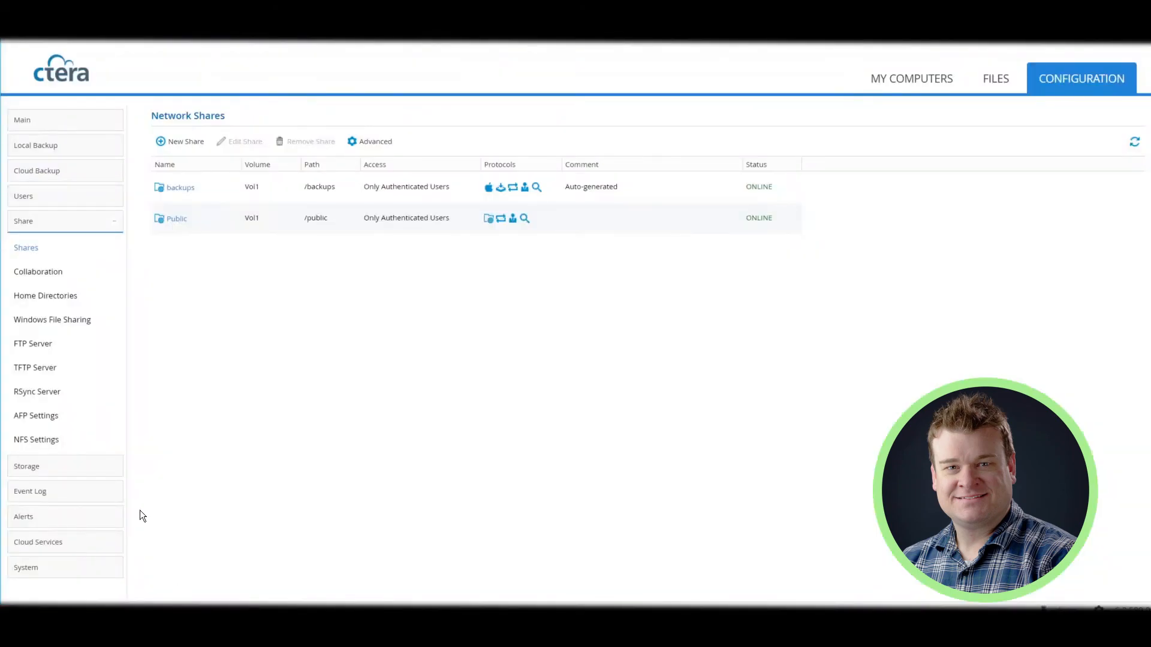
Expand the Users and Share sidebar sections and open the Windows File Sharing page
left_click(34, 198)
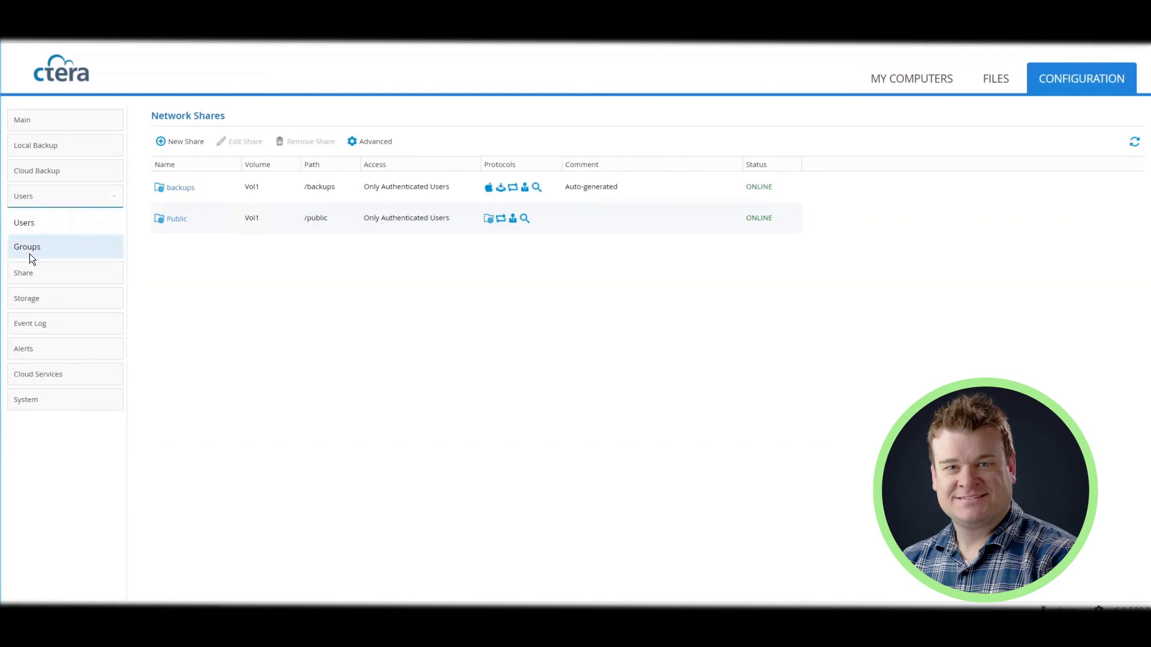
left_click(26, 271)
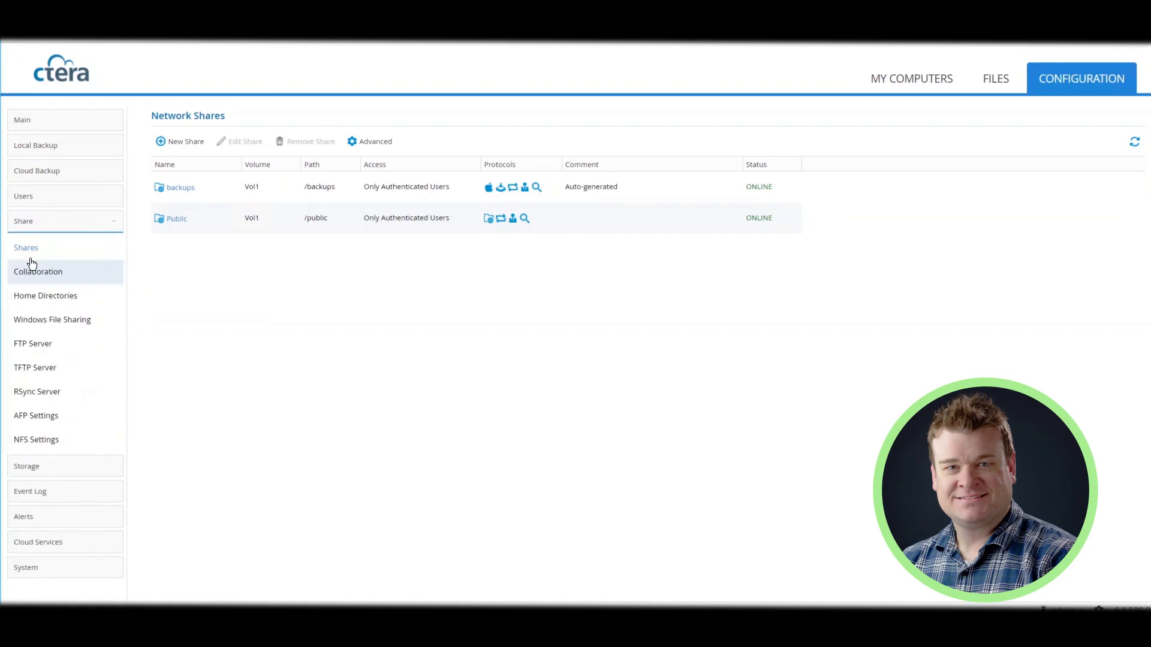
left_click(34, 320)
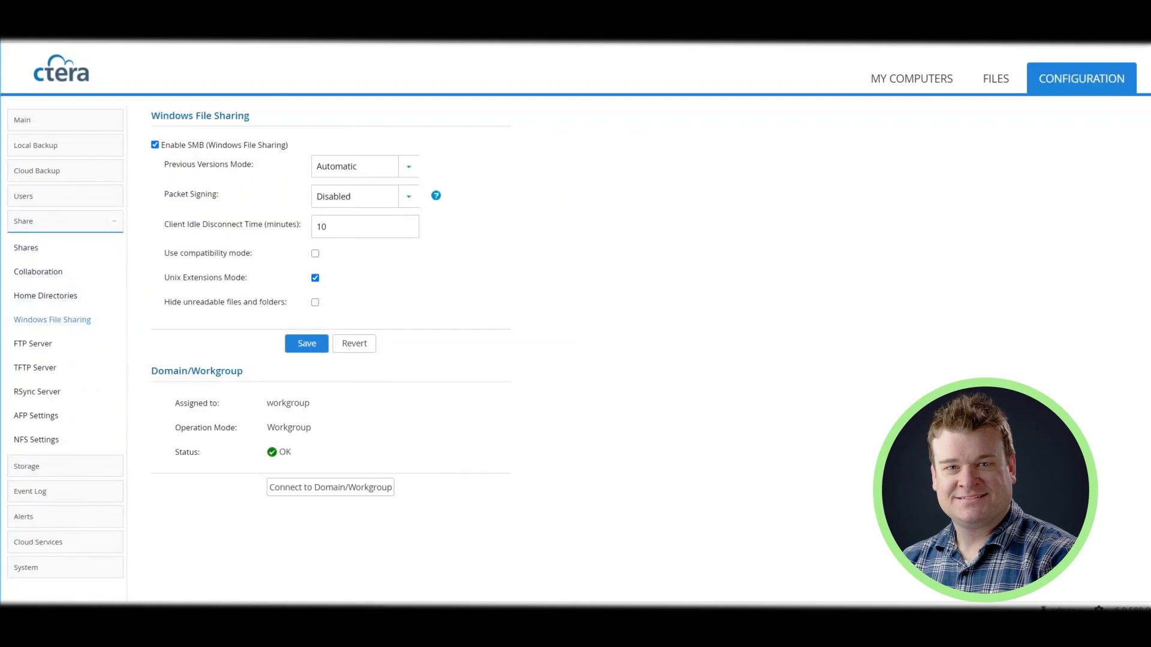